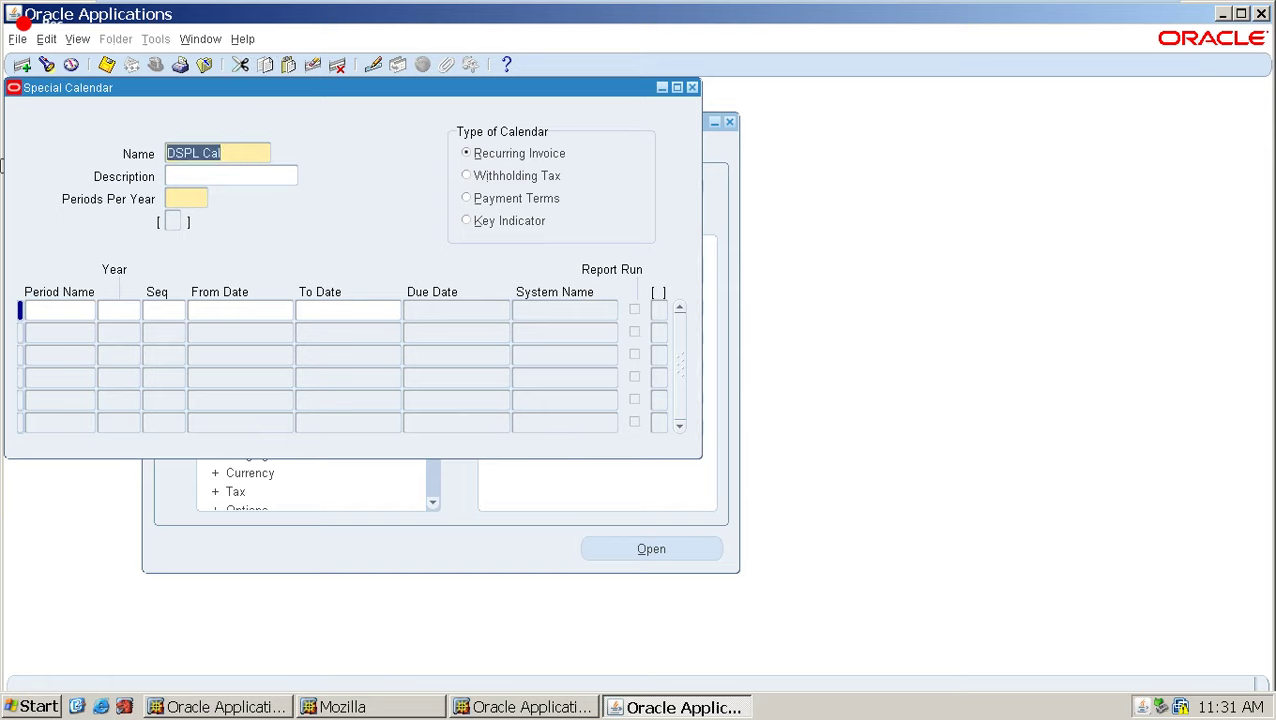
Copy the calendar name DSPL Cal into the description and set periods per year to 2.
key(ctrl+c)
key(Tab)
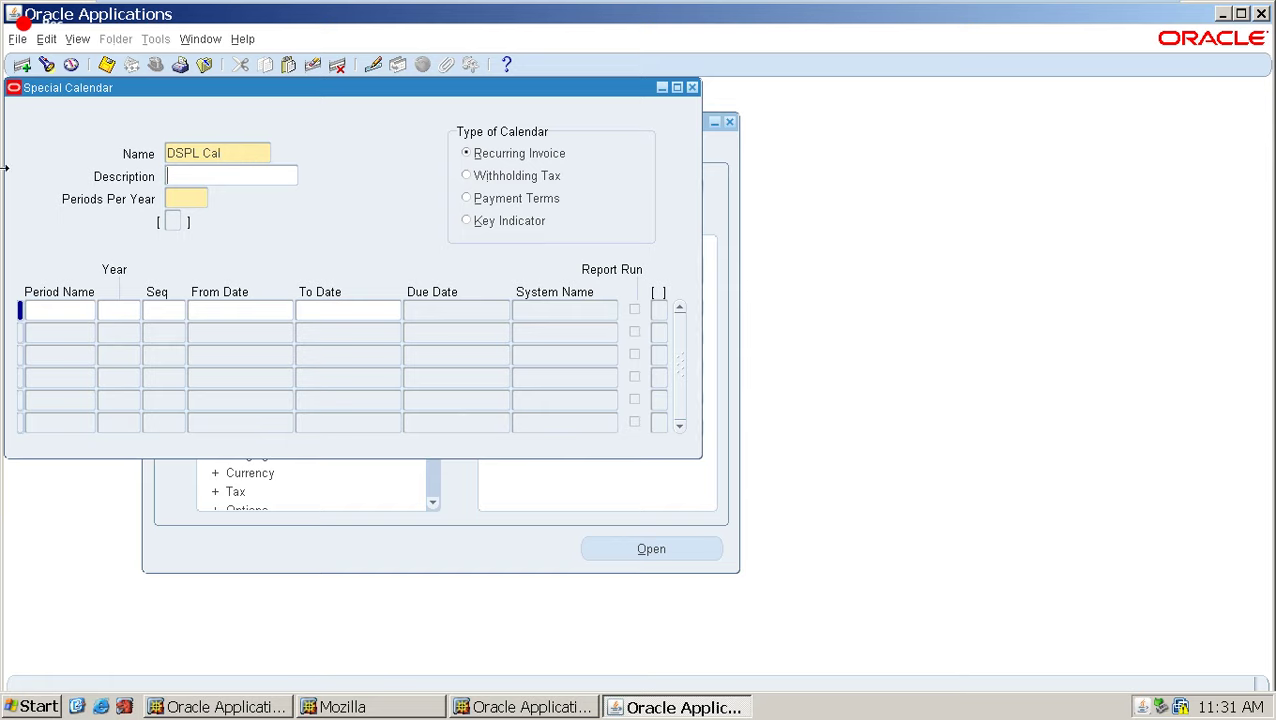
key(ctrl+v)
click(186, 201)
text(2)
Add period Jul, year 2019, sequence 1, from 01-JUL-2019 to 31-JUL-2019.
click(67, 308)
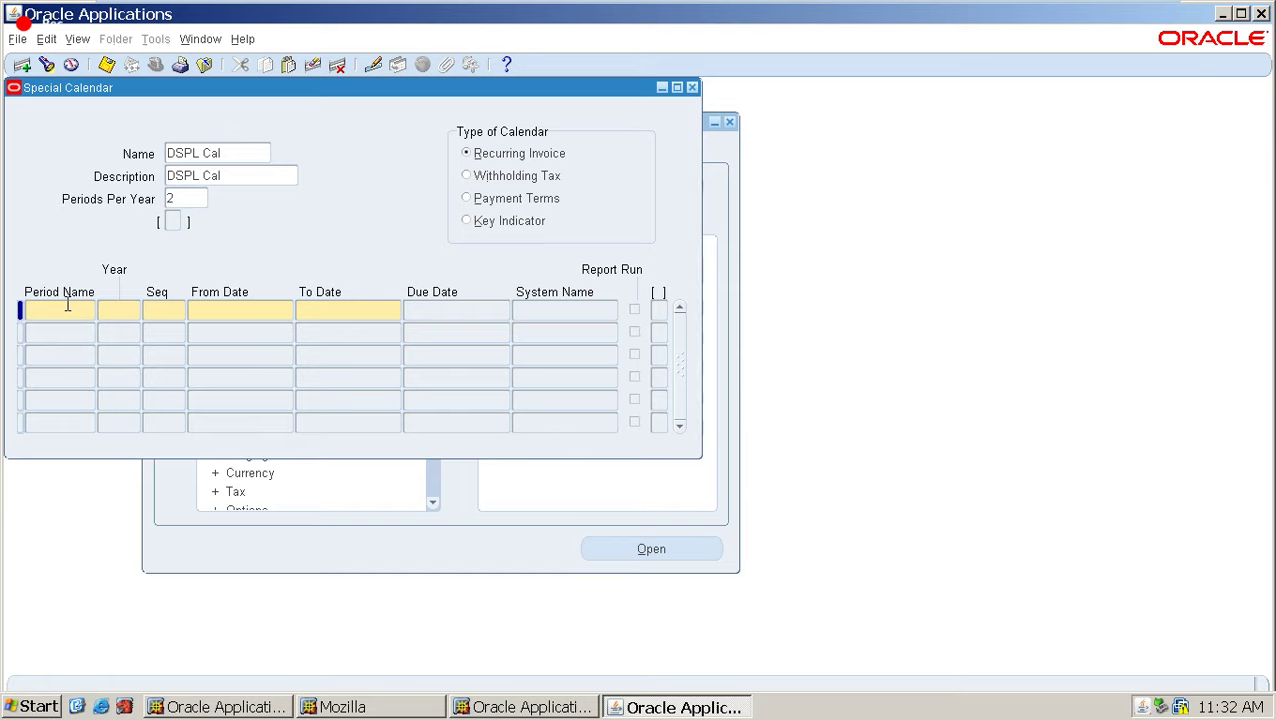
text(Jul)
key(Tab)
text(2019)
key(Tab)
text(1)
key(Tab)
text(1JUL)
key(Tab)
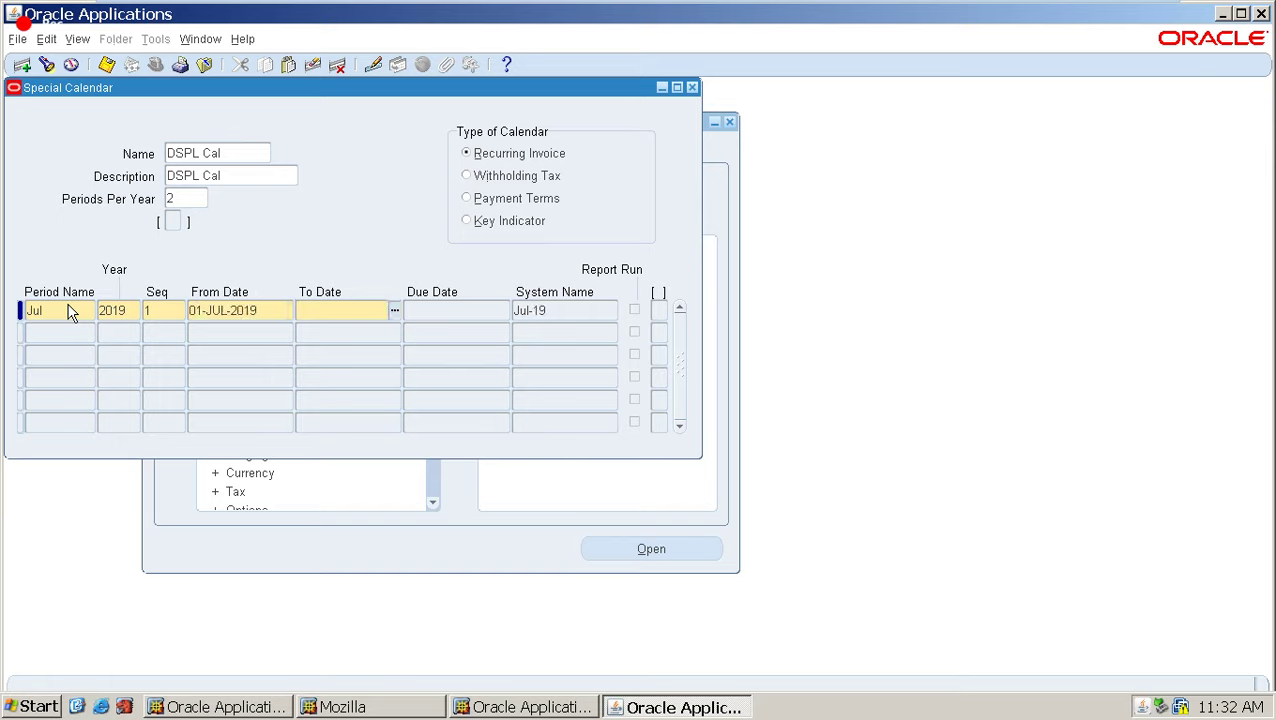
text(31-JUL-20)
text(19)
key(Tab)
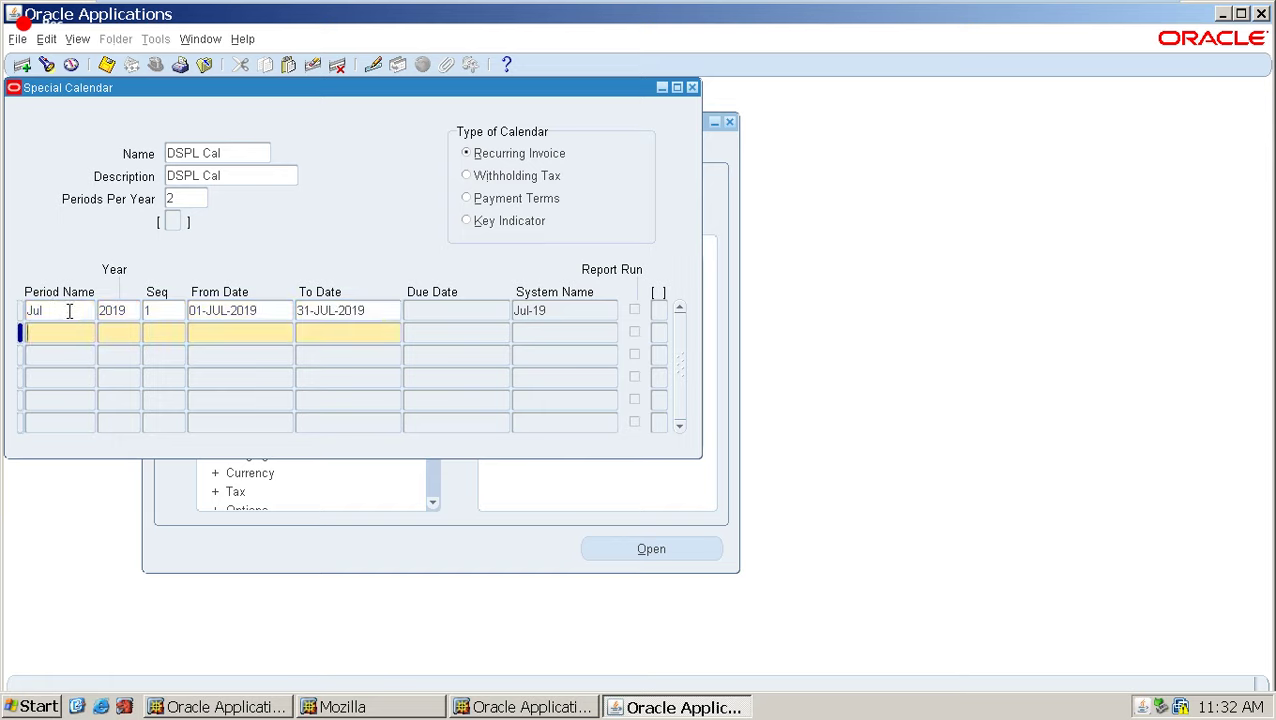
Add period Aug, year 2019, sequence 2, ending 31-AUG-2019, and save the calendar.
text(Aug)
key(Tab)
text(2019)
key(Tab)
key(Tab)
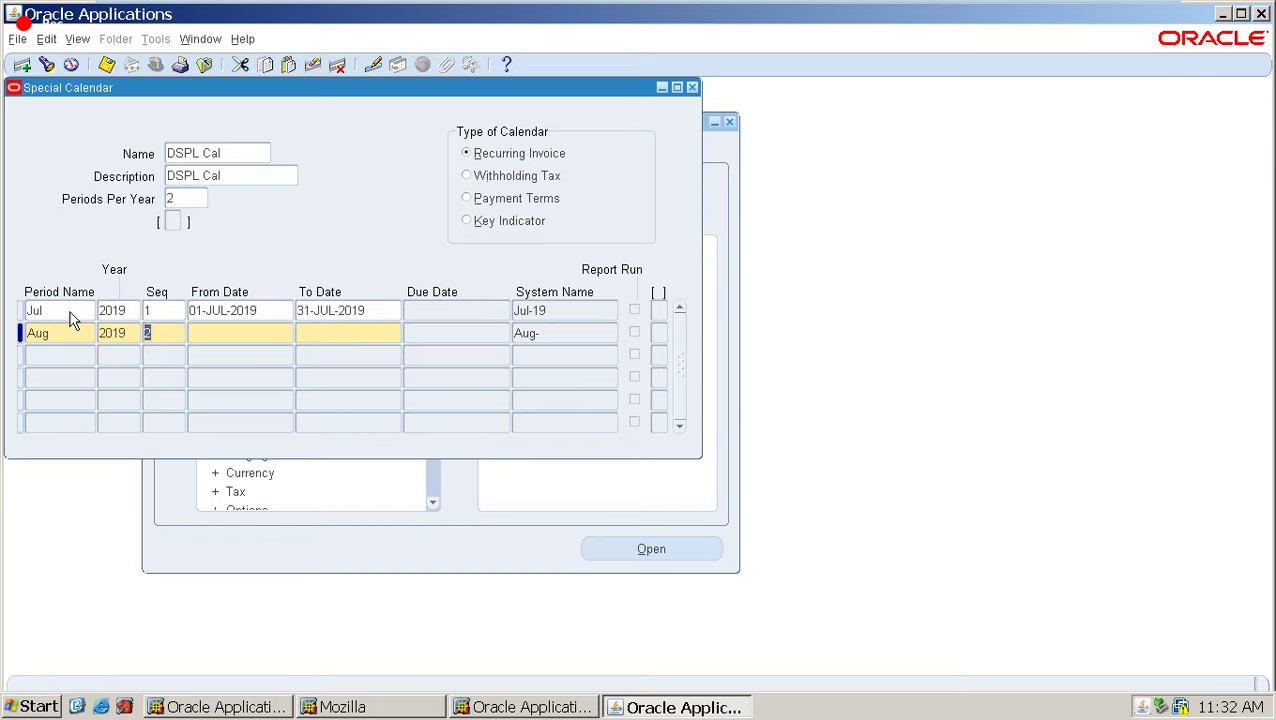
key(Tab)
text(3)
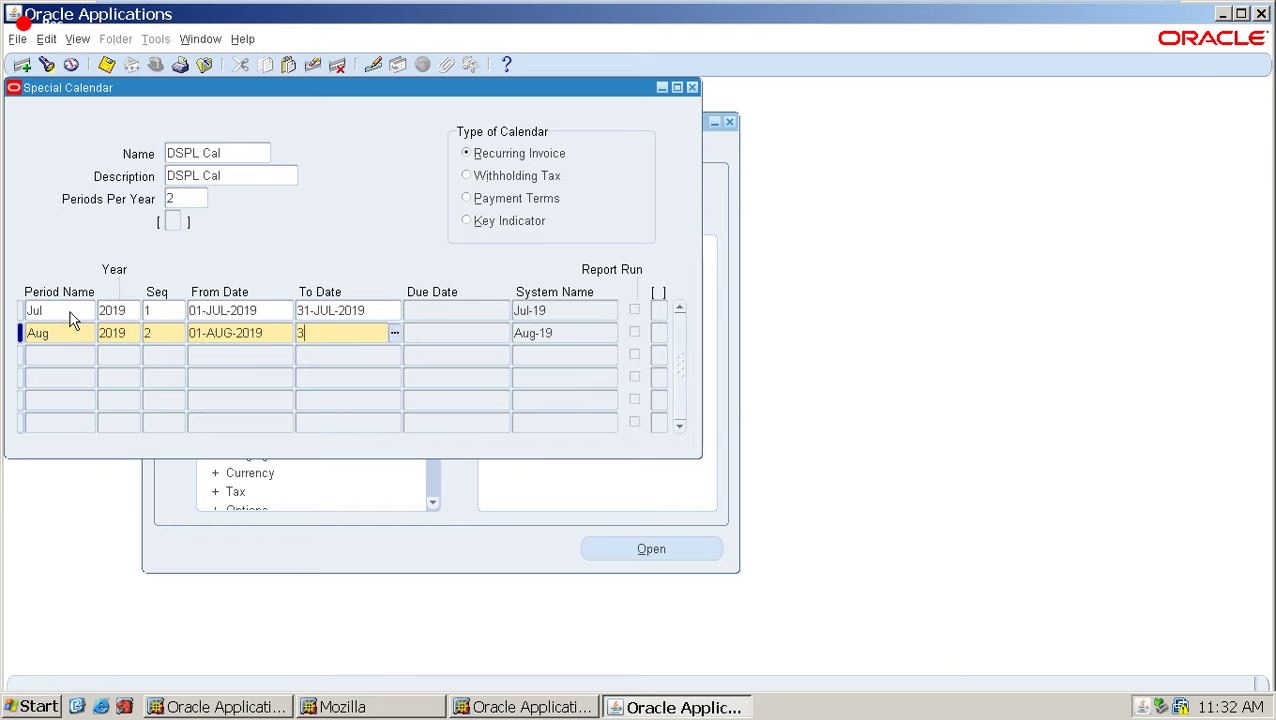
text(1-AUG-2019)
key(Tab)
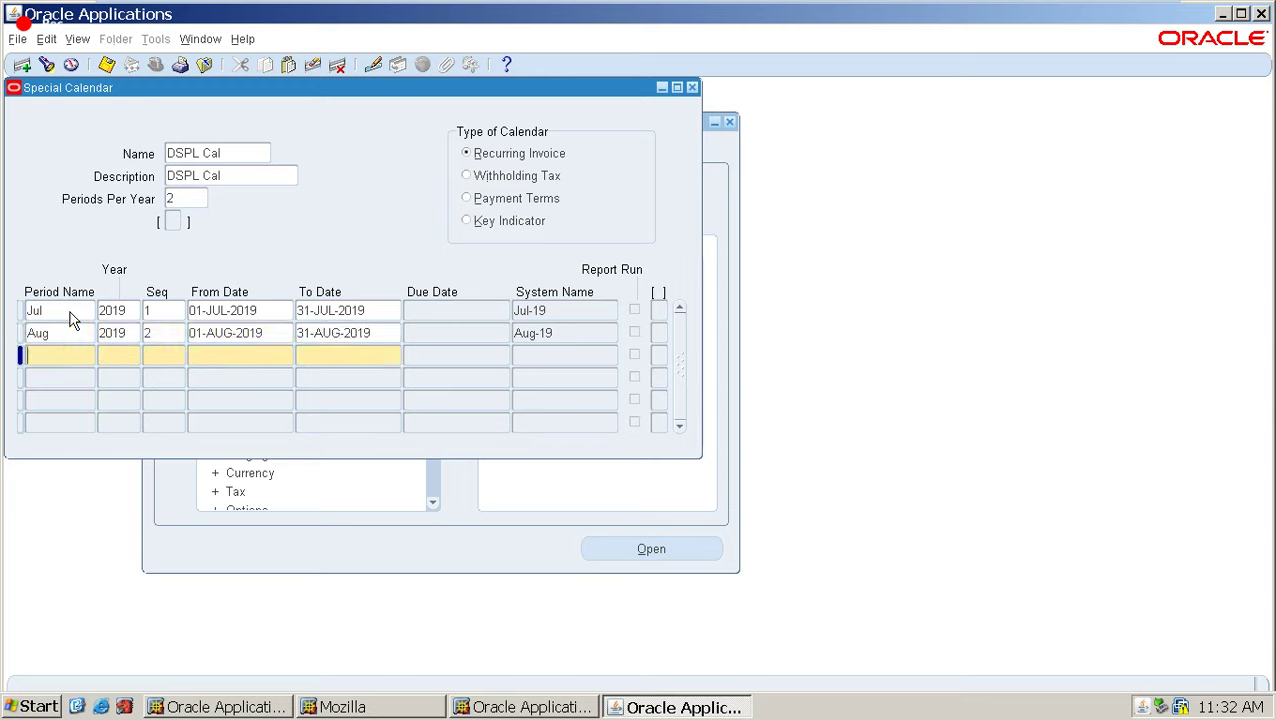
key(ctrl+s)
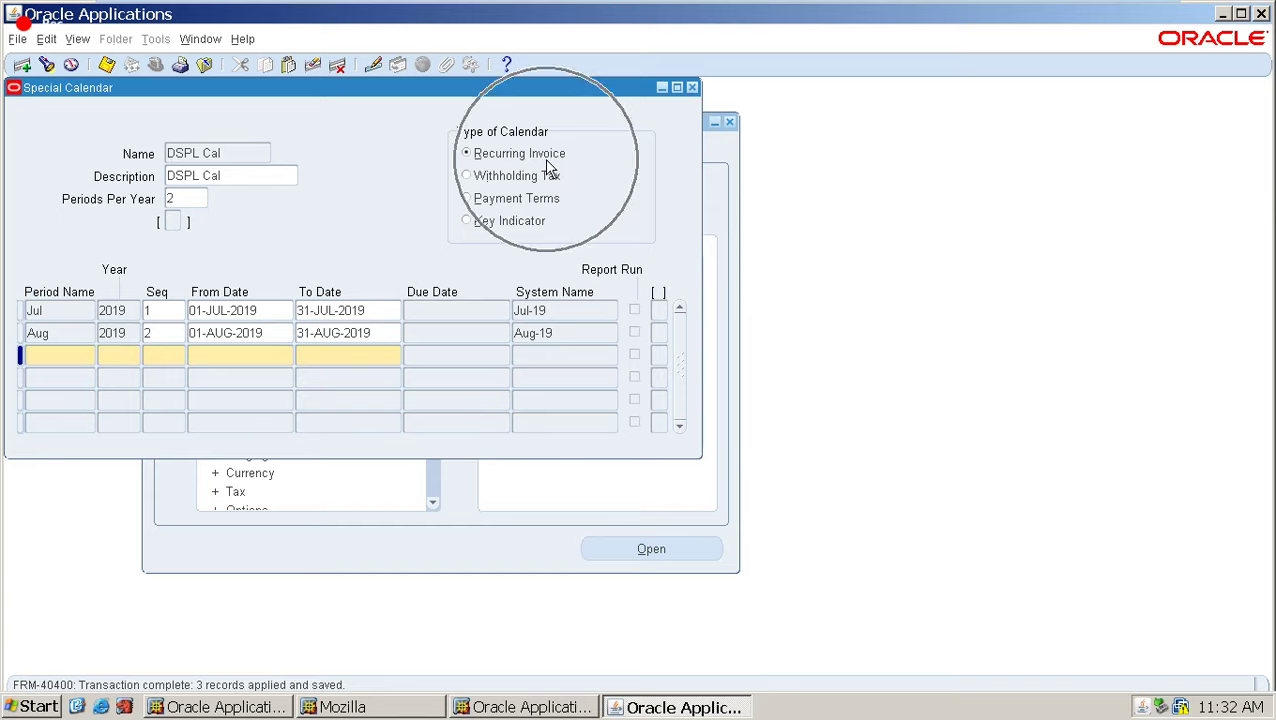
Close the Special Calendar form and open Recurring Invoices under Invoices > Entry.
click(692, 87)
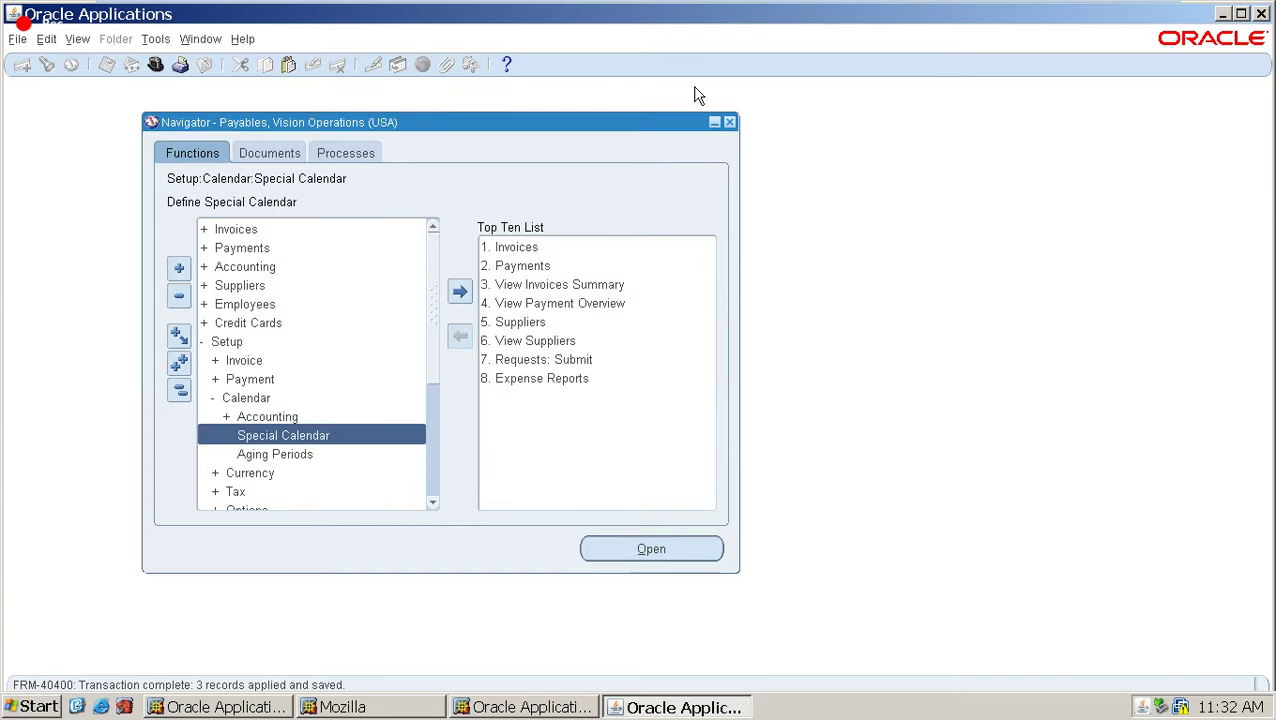
click(240, 233)
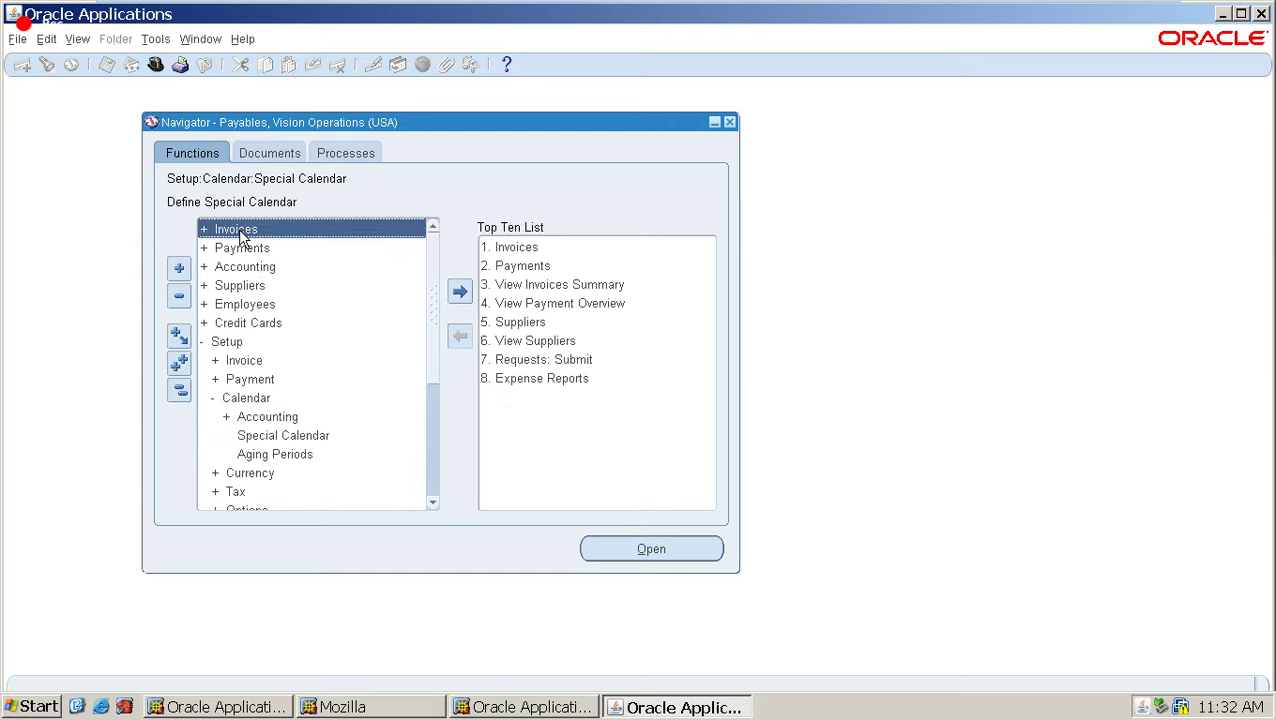
double_click(240, 233)
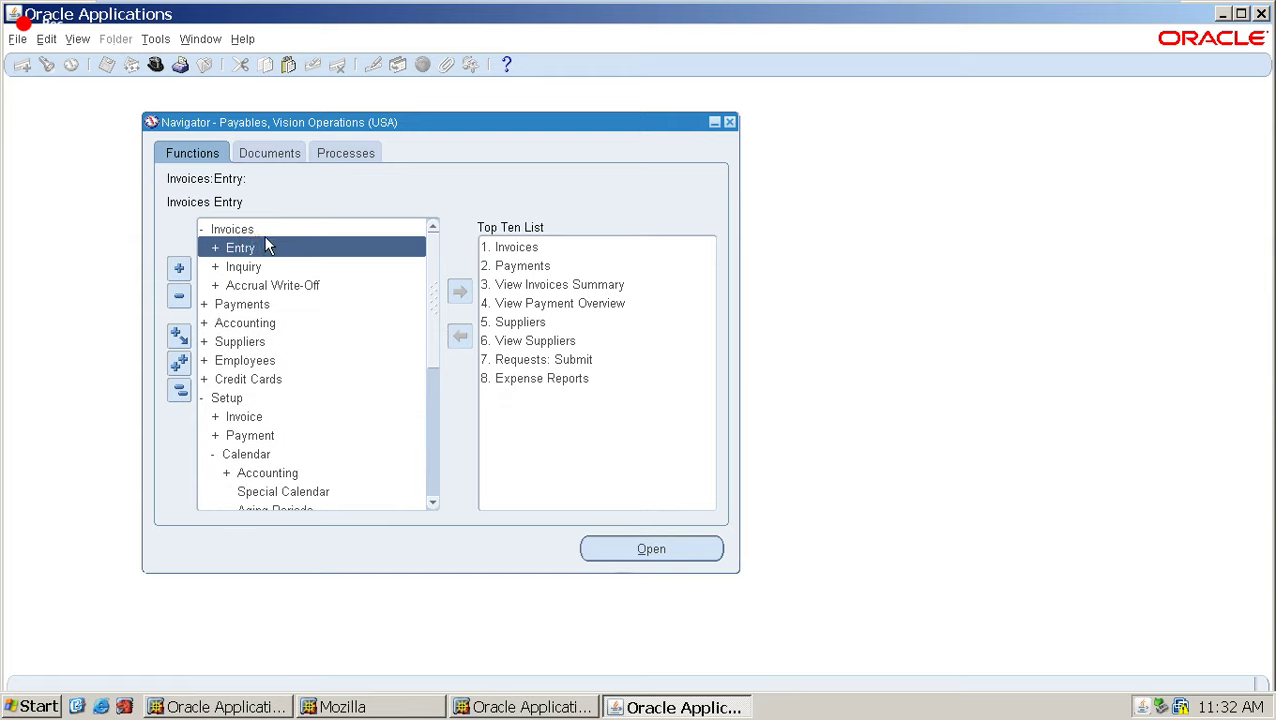
double_click(268, 247)
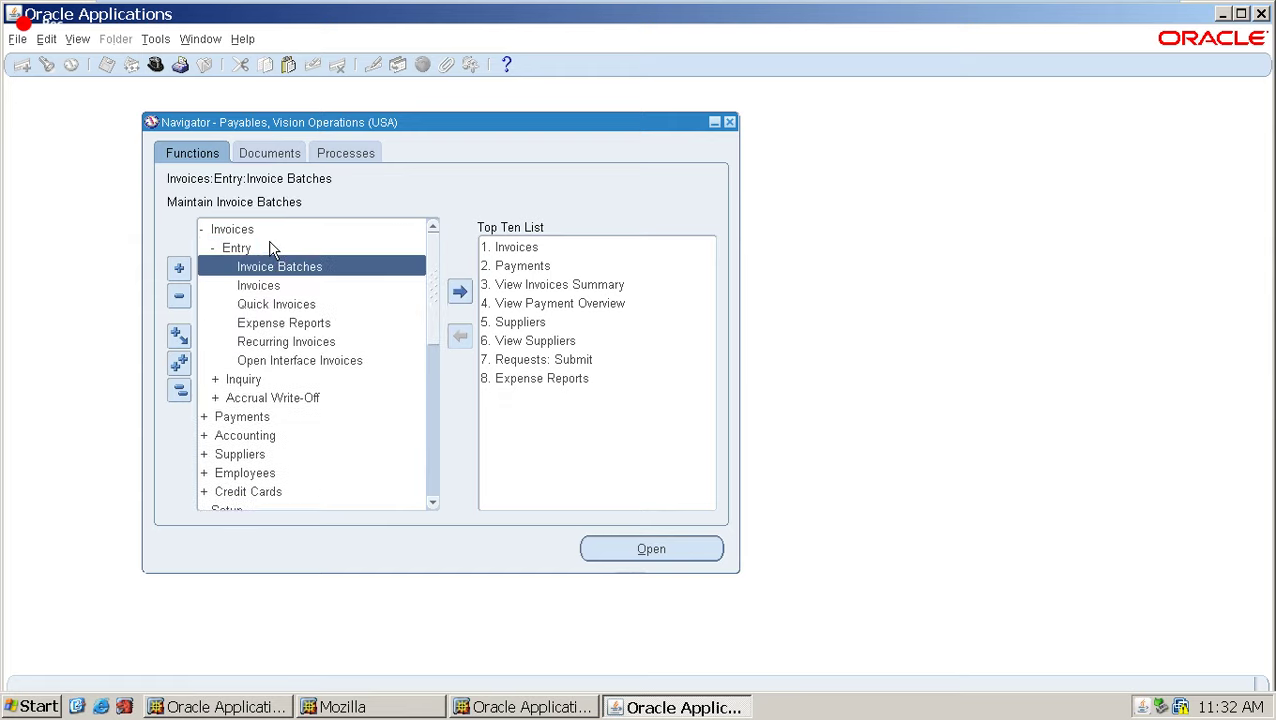
click(267, 346)
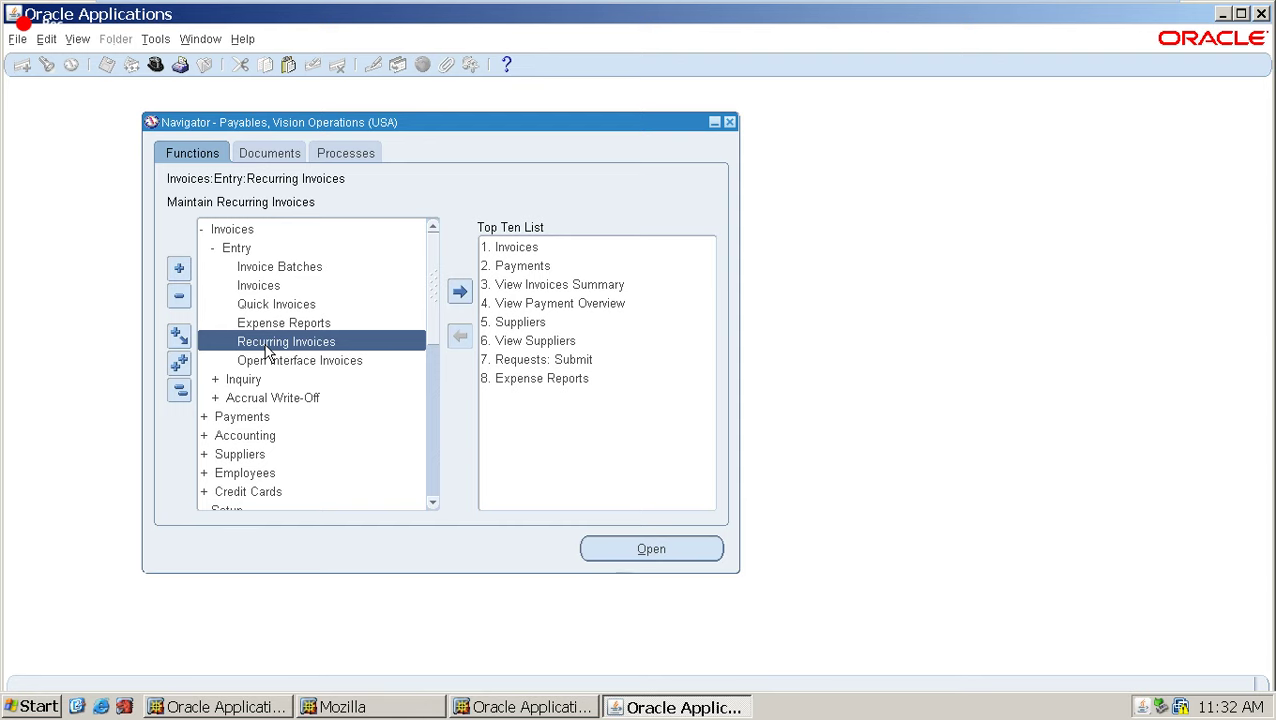
double_click(267, 346)
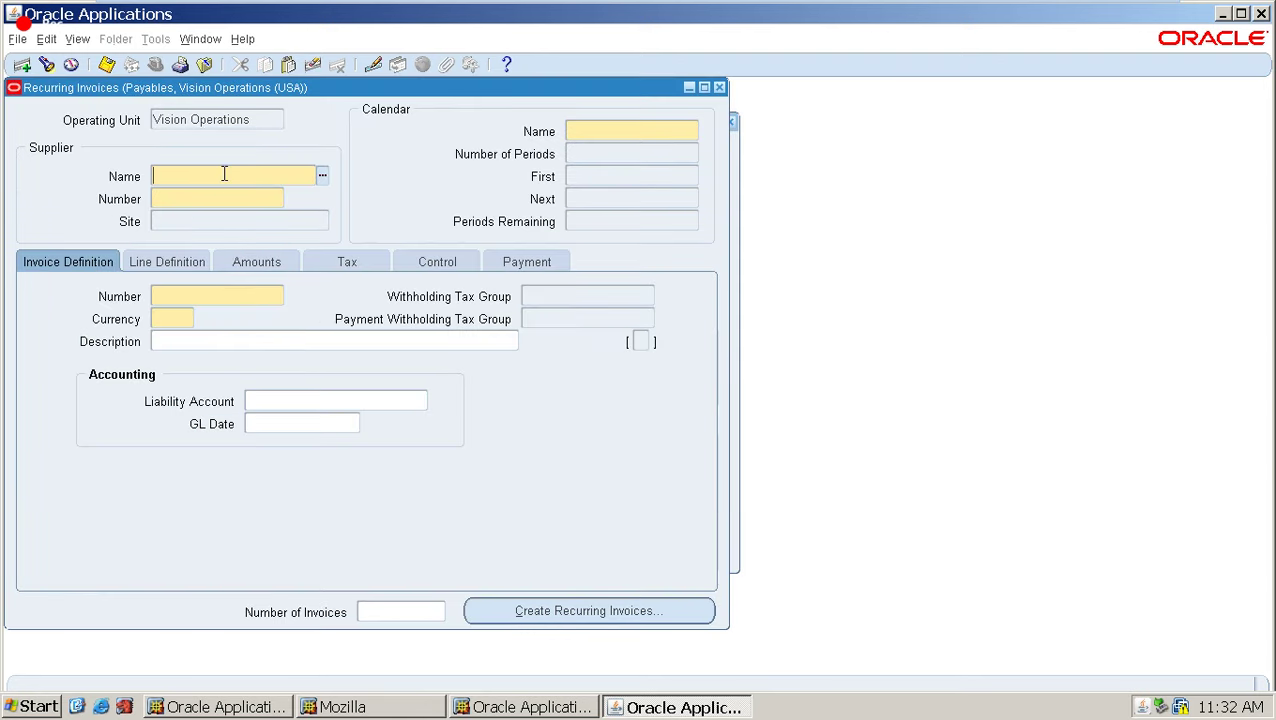
Select supplier 3M Health Care and set the calendar to DSPL Cal with 2 periods.
text(3)
key(Tab)
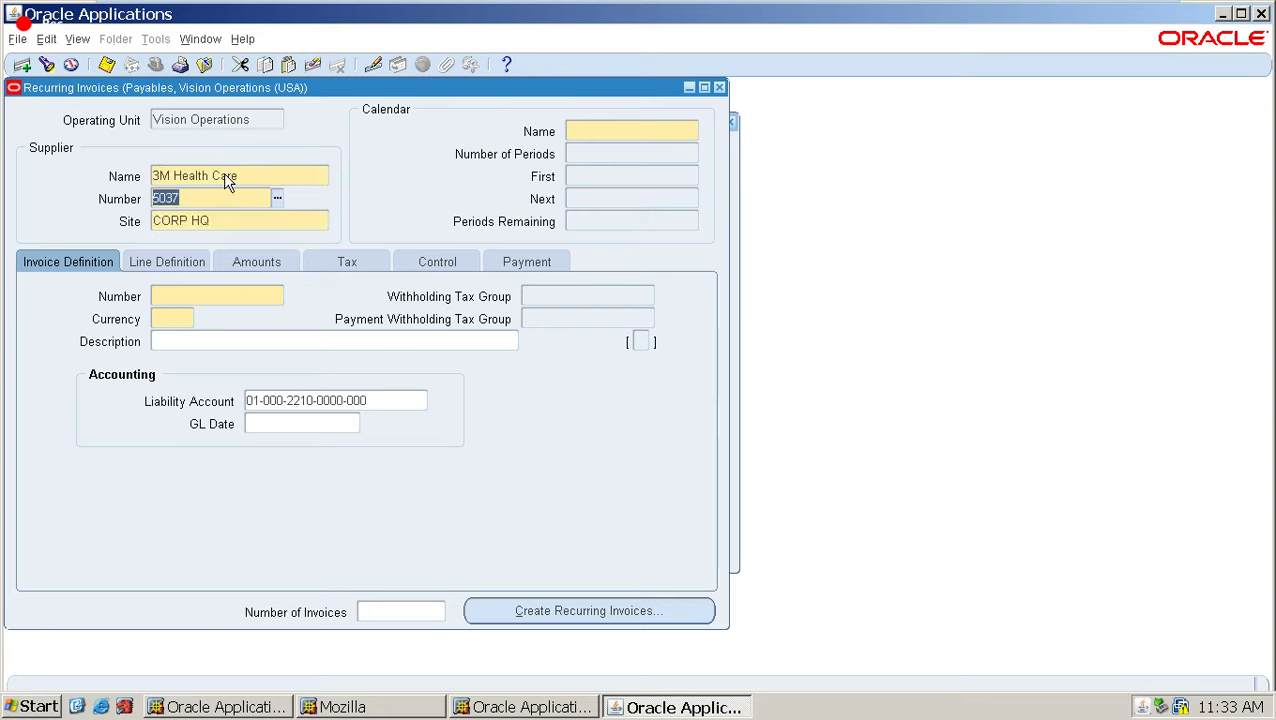
click(602, 126)
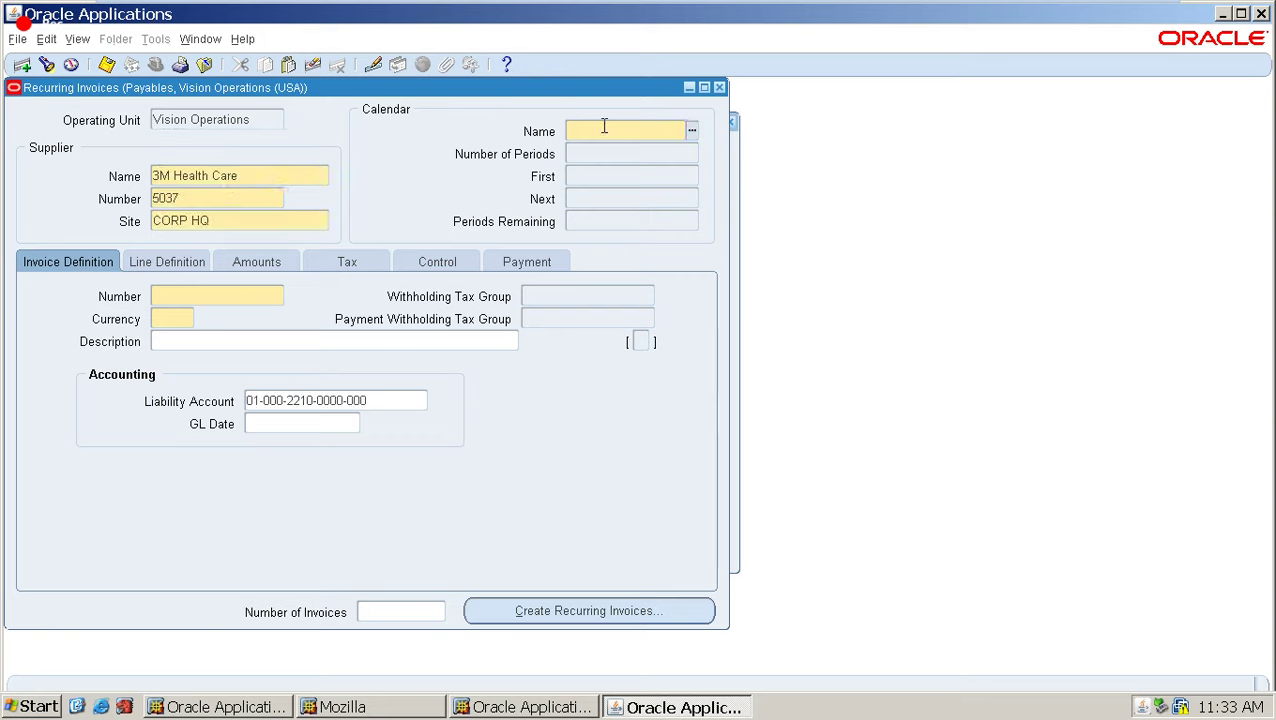
text(D)
key(Tab)
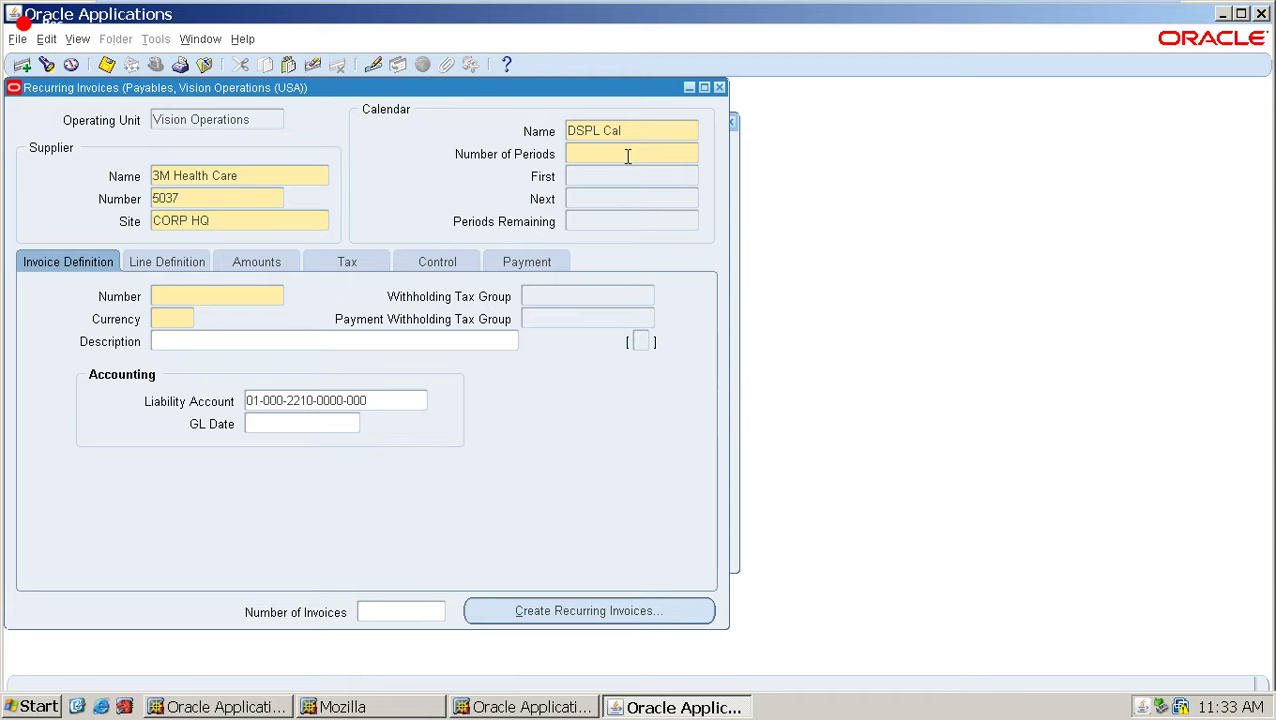
text(2)
Set the first period to Jul-19 from the period list.
key(Tab)
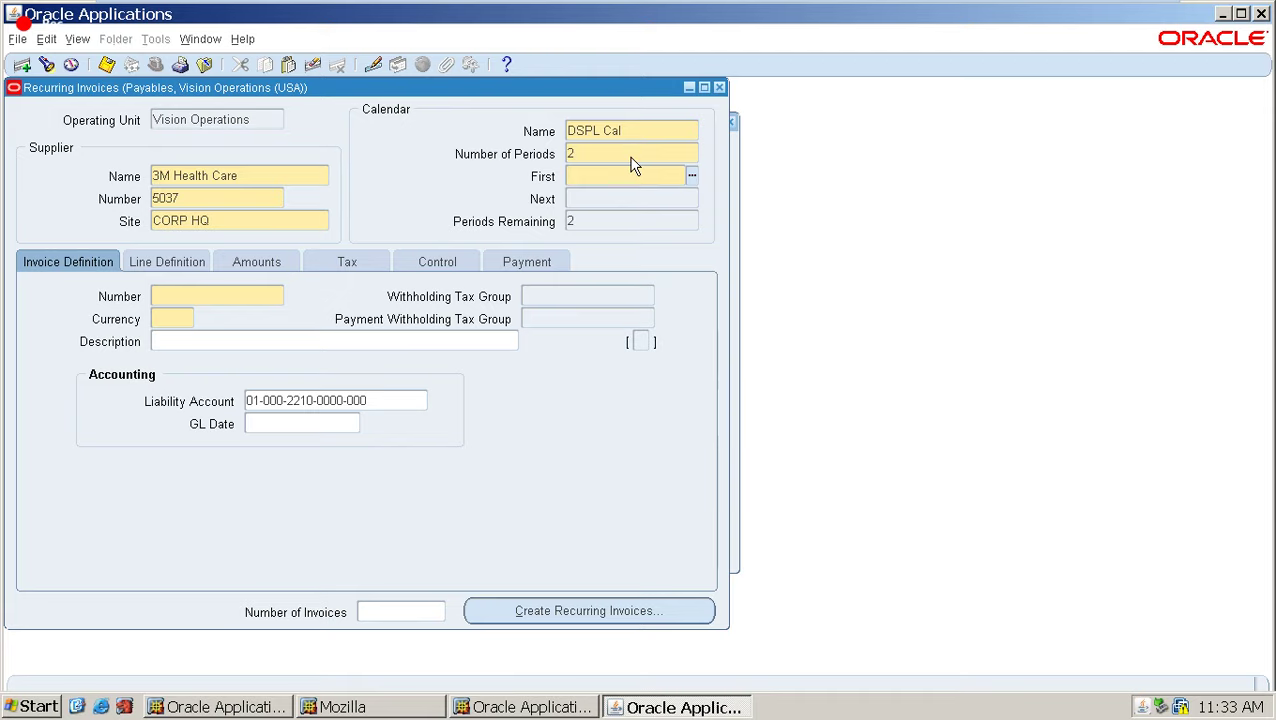
click(690, 180)
text(%)
key(Return)
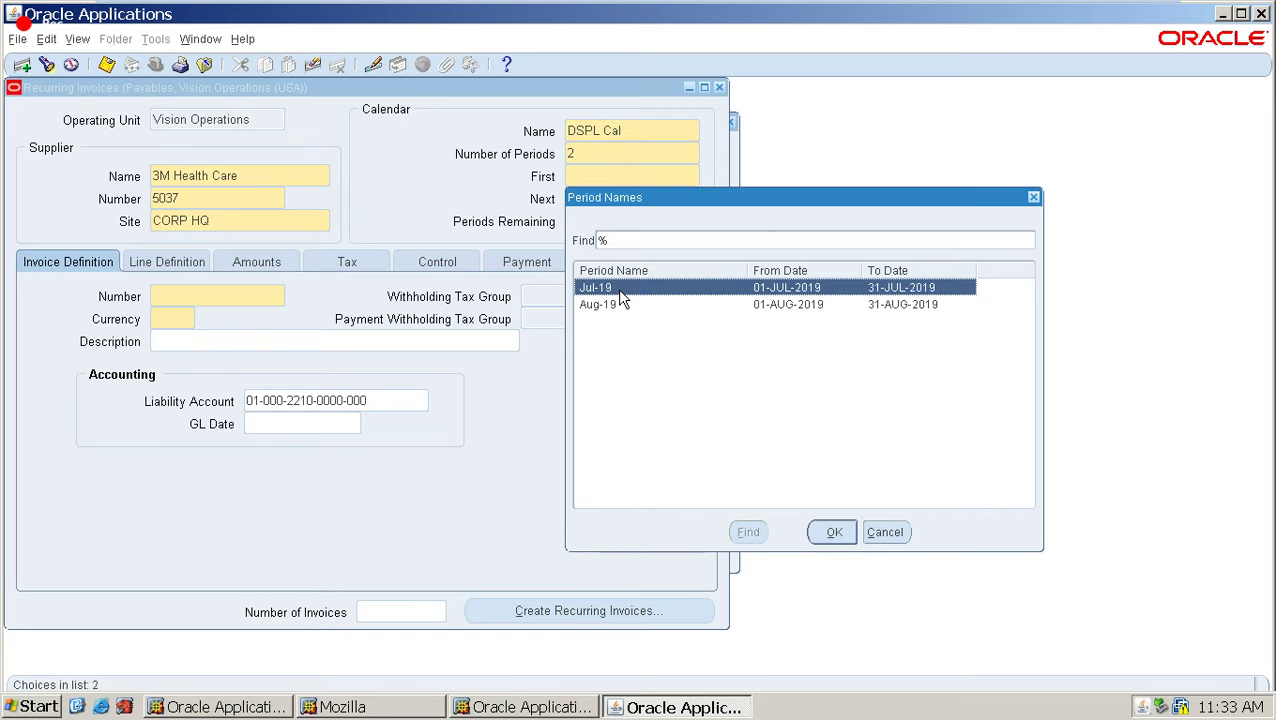
double_click(617, 288)
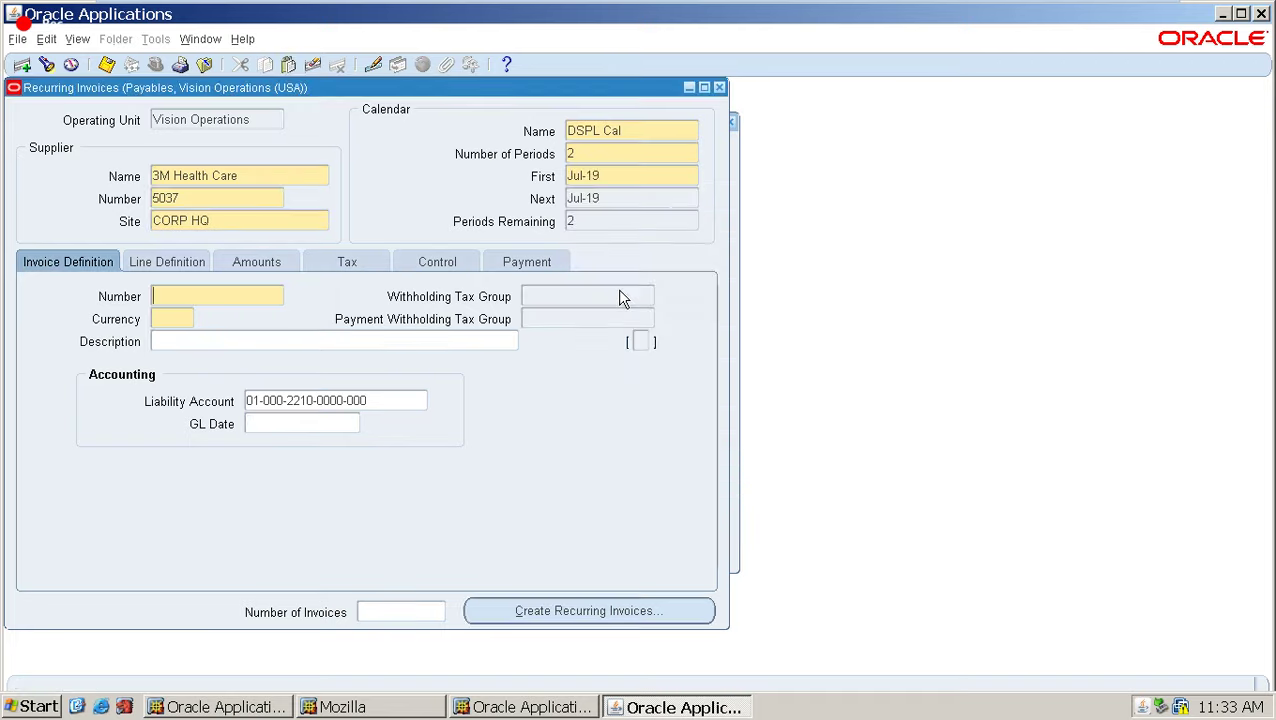
Set the invoice number to DREC.
double_click(607, 197)
key(ctrl)
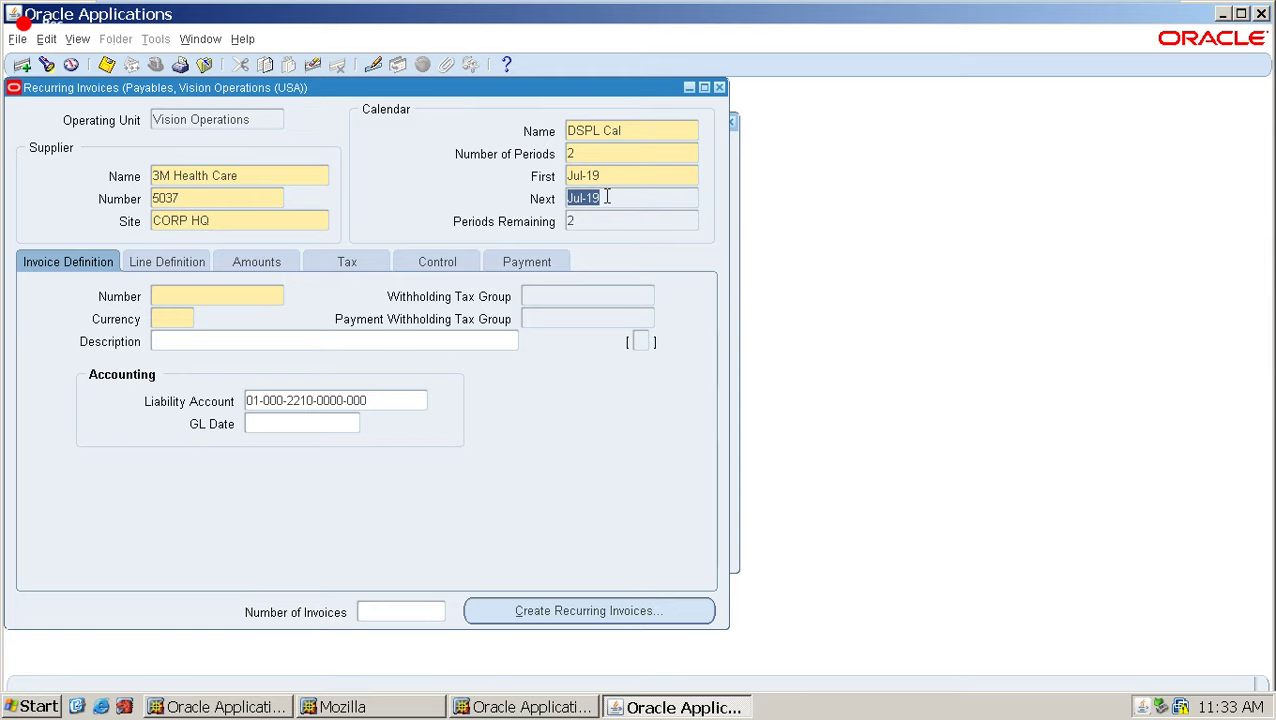
click(217, 287)
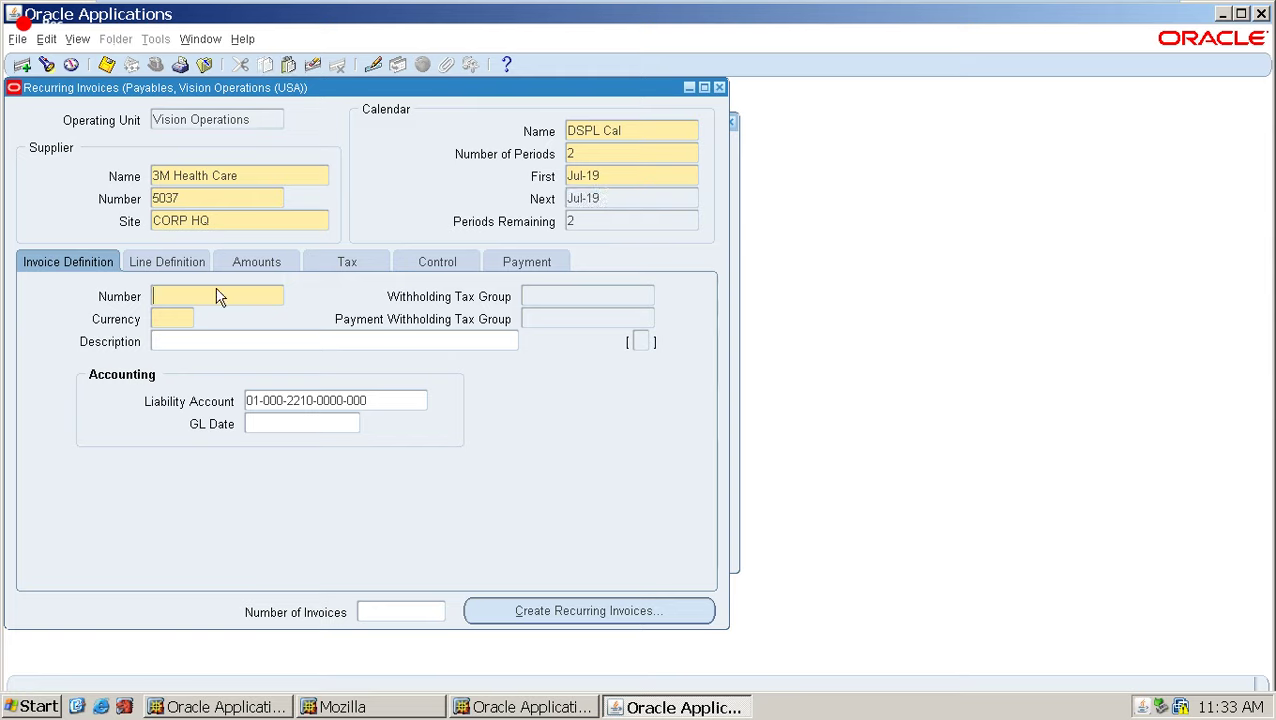
text(REC)
key(Home)
text(D)
triple_click(608, 197)
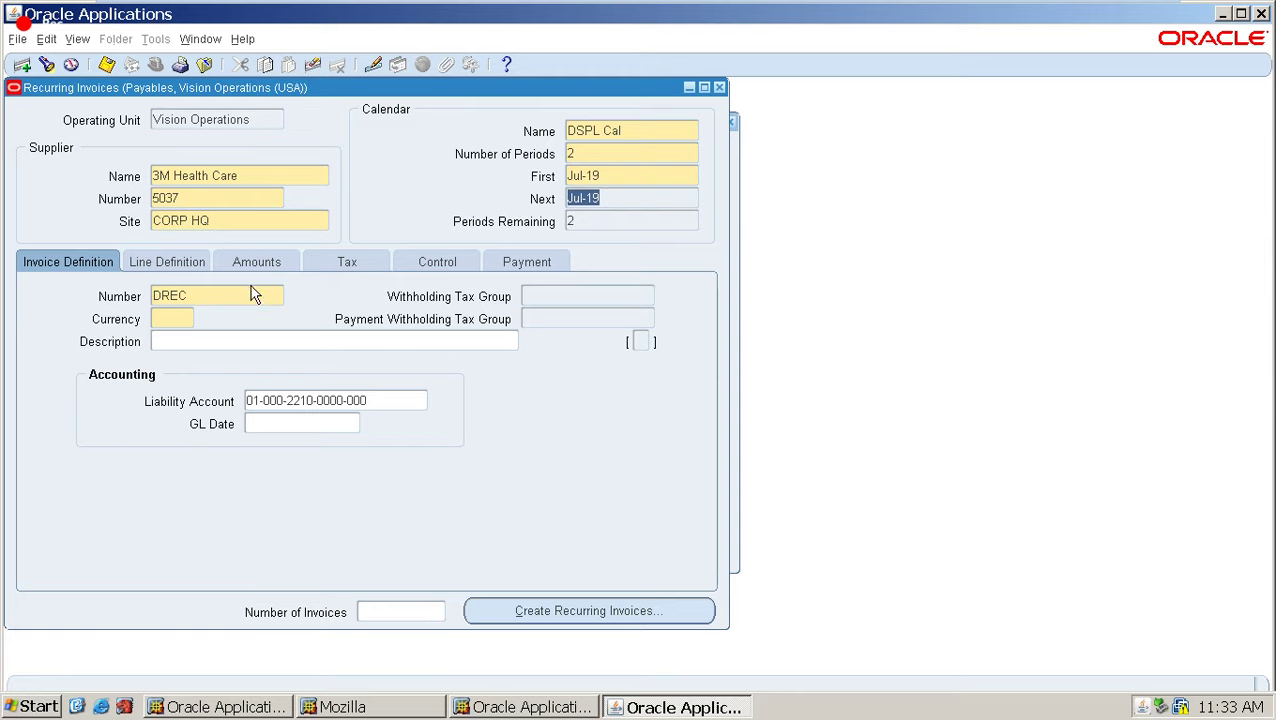
Set the invoice currency to USD.
click(171, 318)
text(usd)
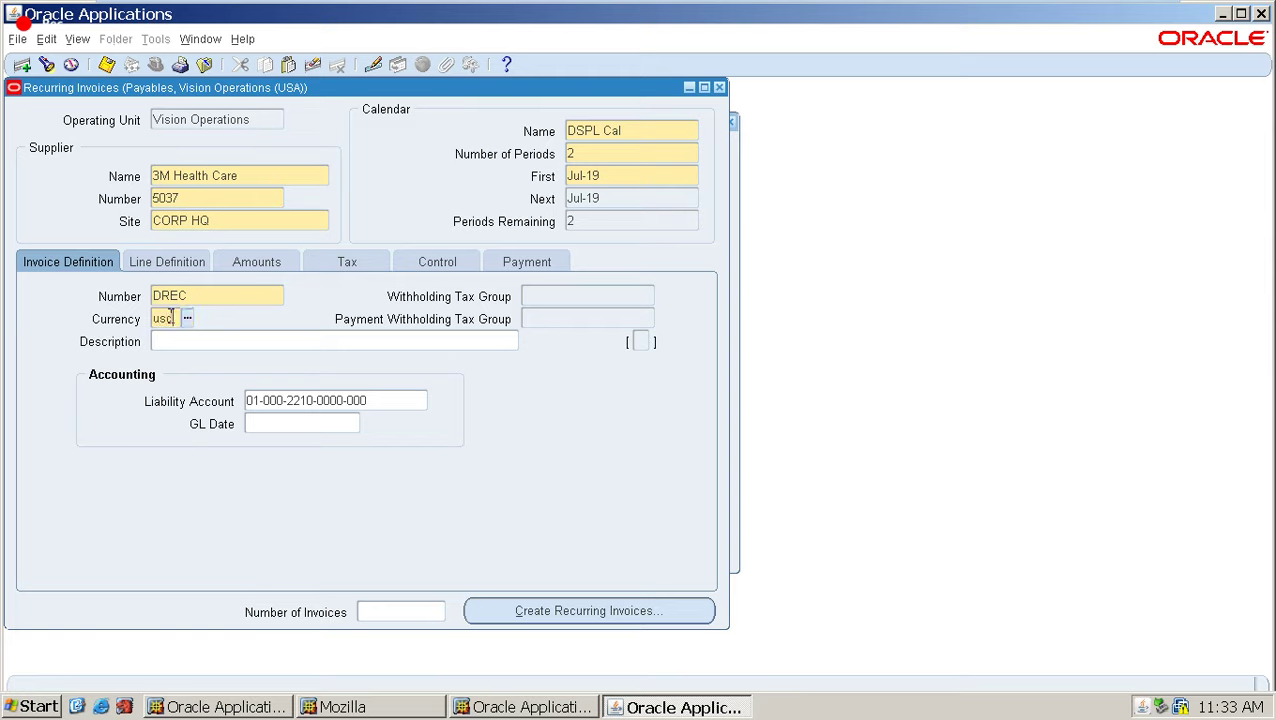
key(Tab)
click(375, 399)
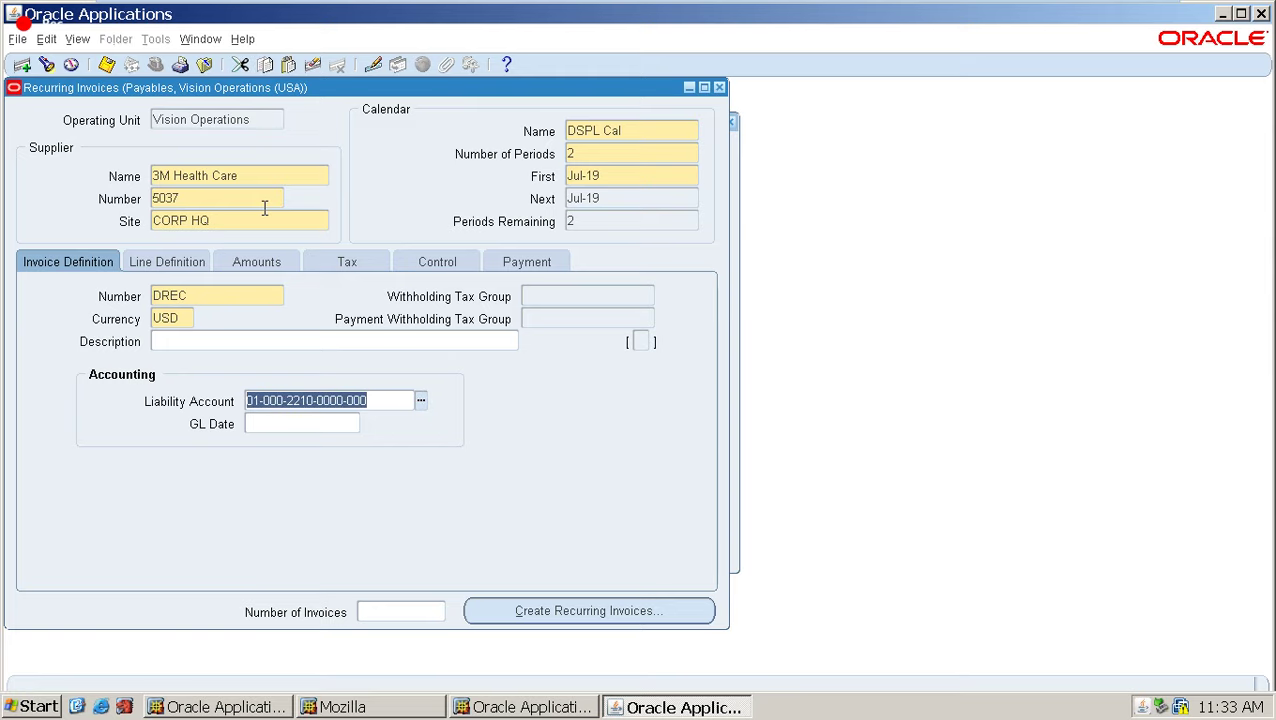
key(ctrl)
Choose distribution set ADV as the line definition origin.
click(176, 260)
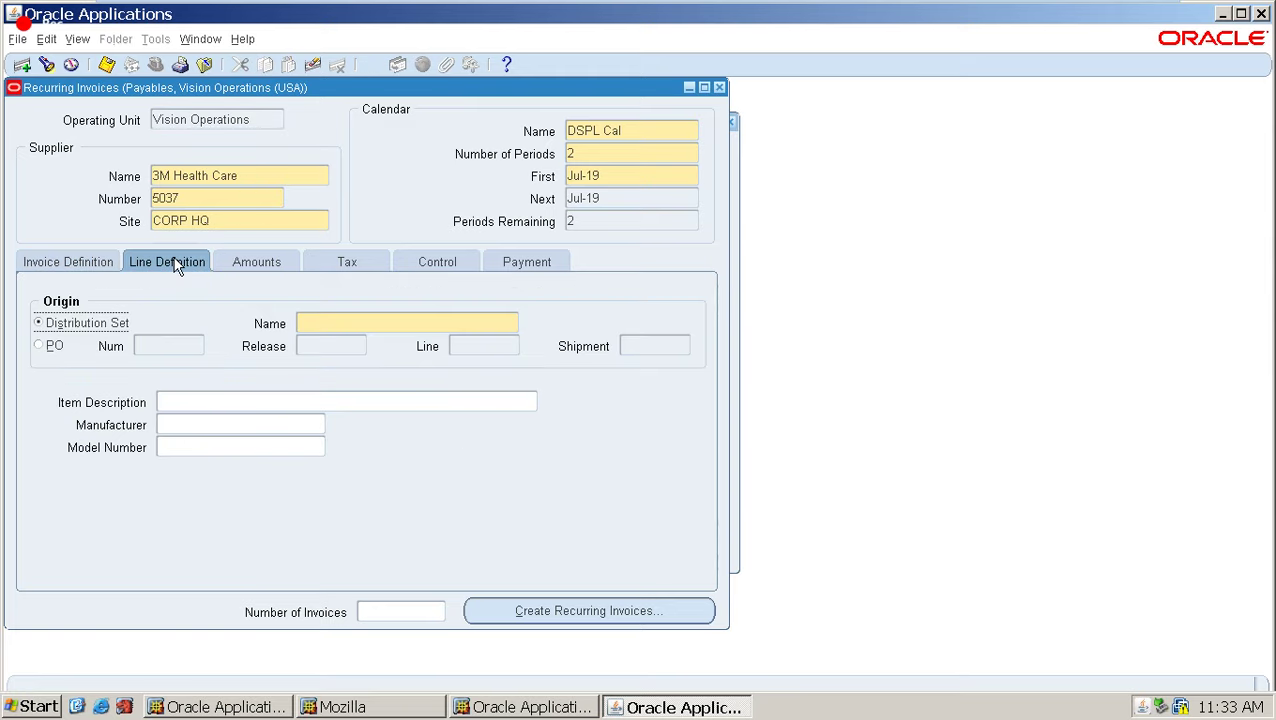
click(349, 324)
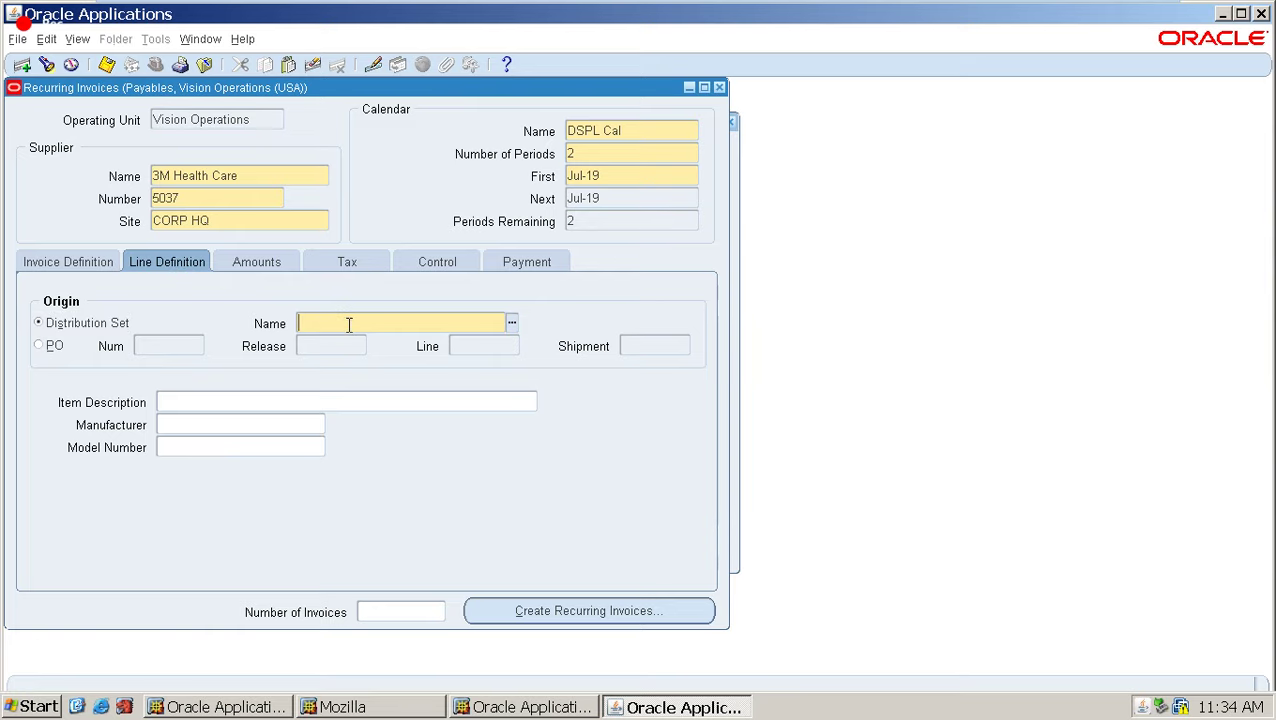
key(ctrl+l)
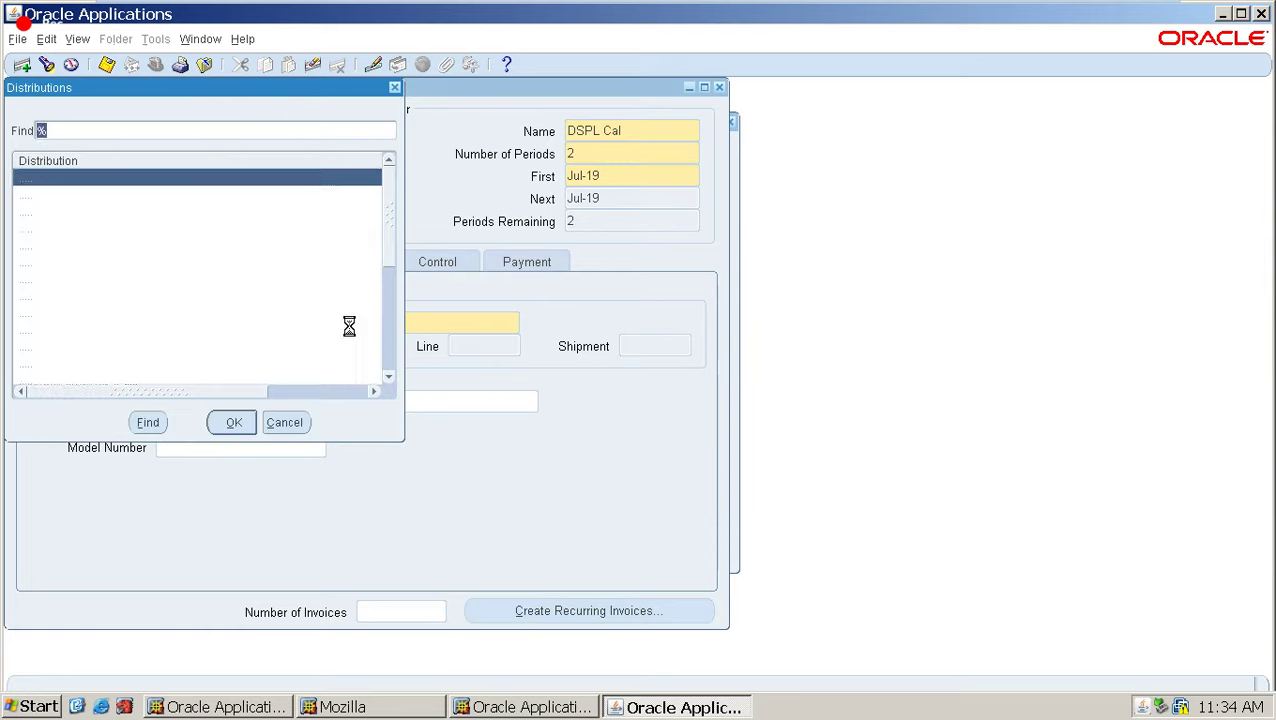
key(Return)
click(350, 324)
double_click(355, 322)
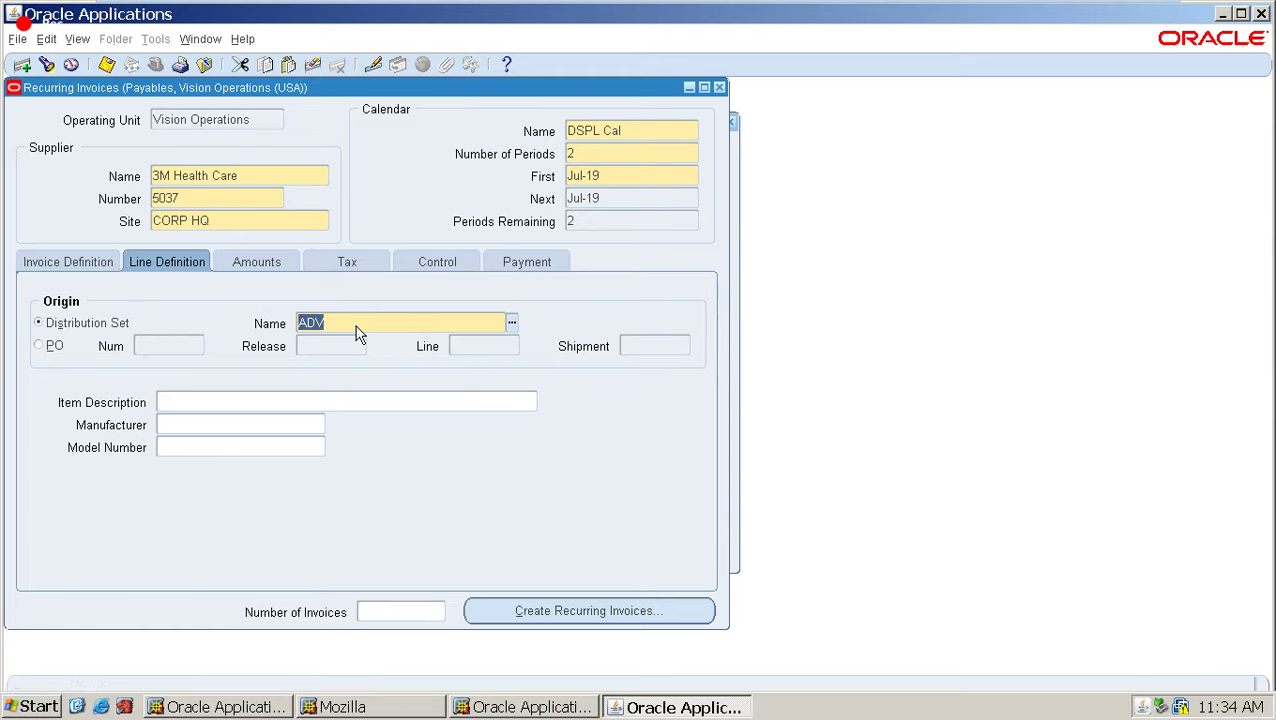
Set the first amount to 2,000.00.
click(253, 270)
click(298, 286)
text(2,00)
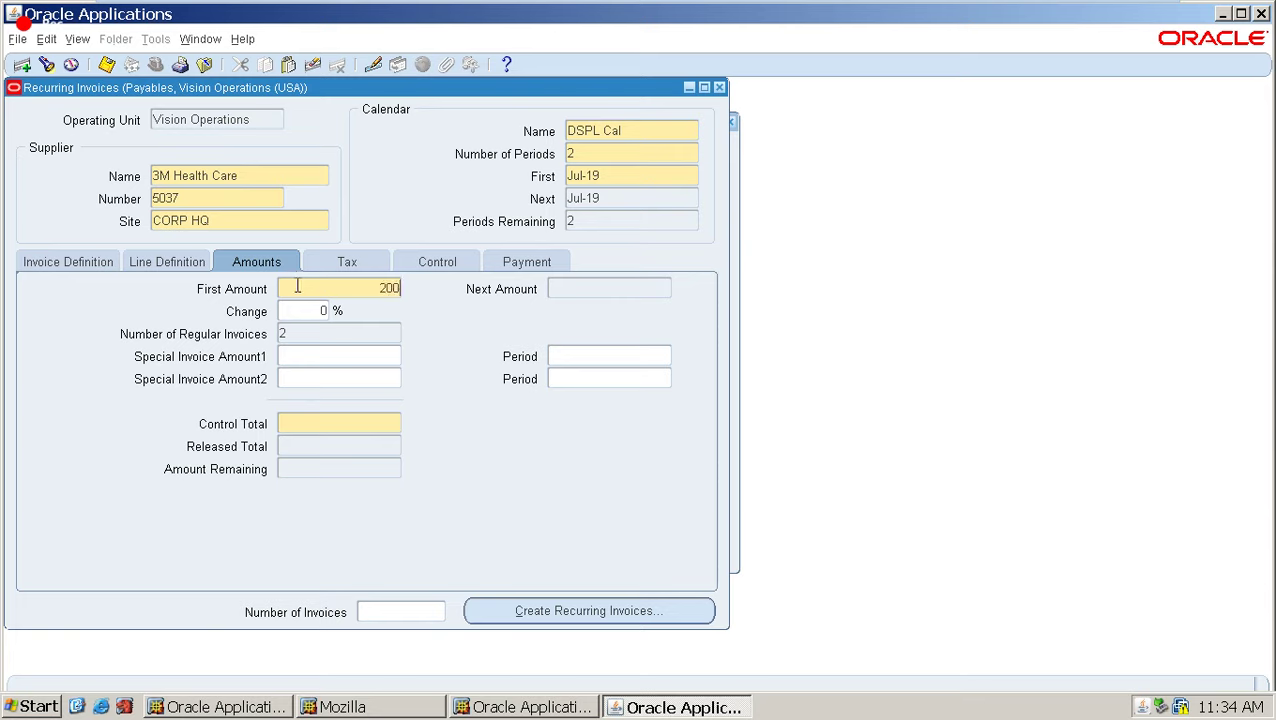
text(0)
key(Tab)
double_click(347, 288)
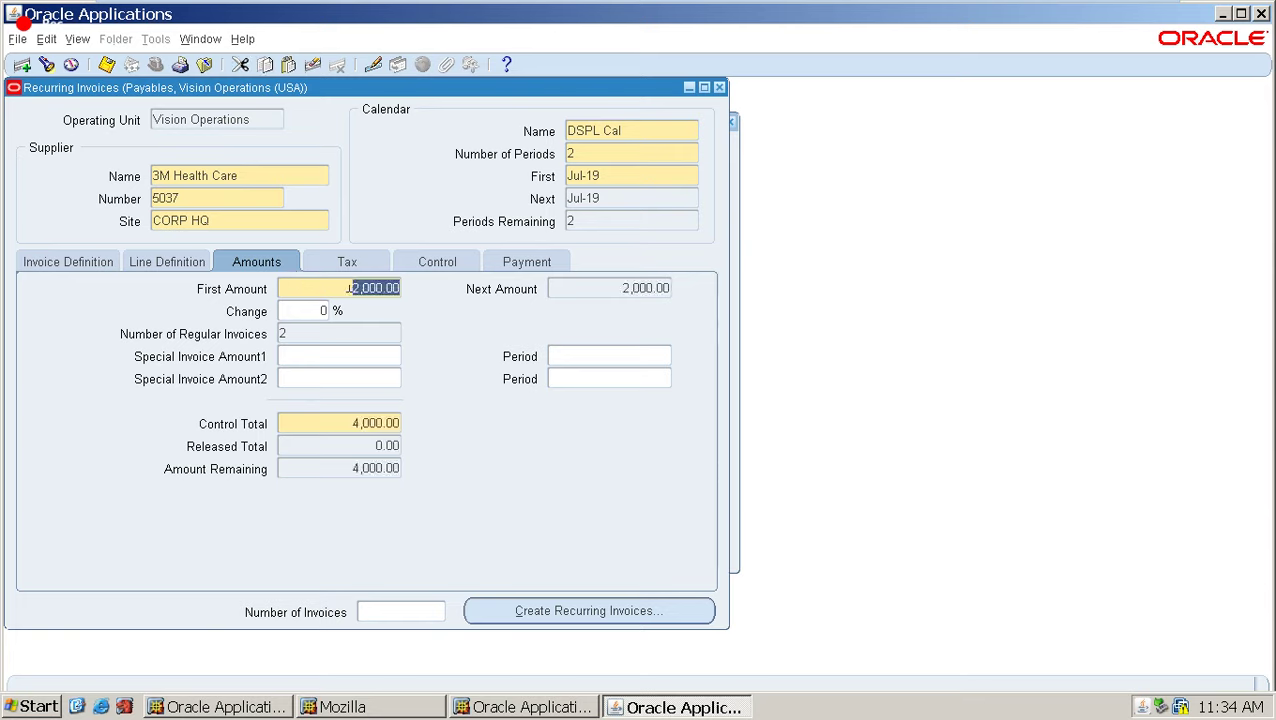
double_click(341, 467)
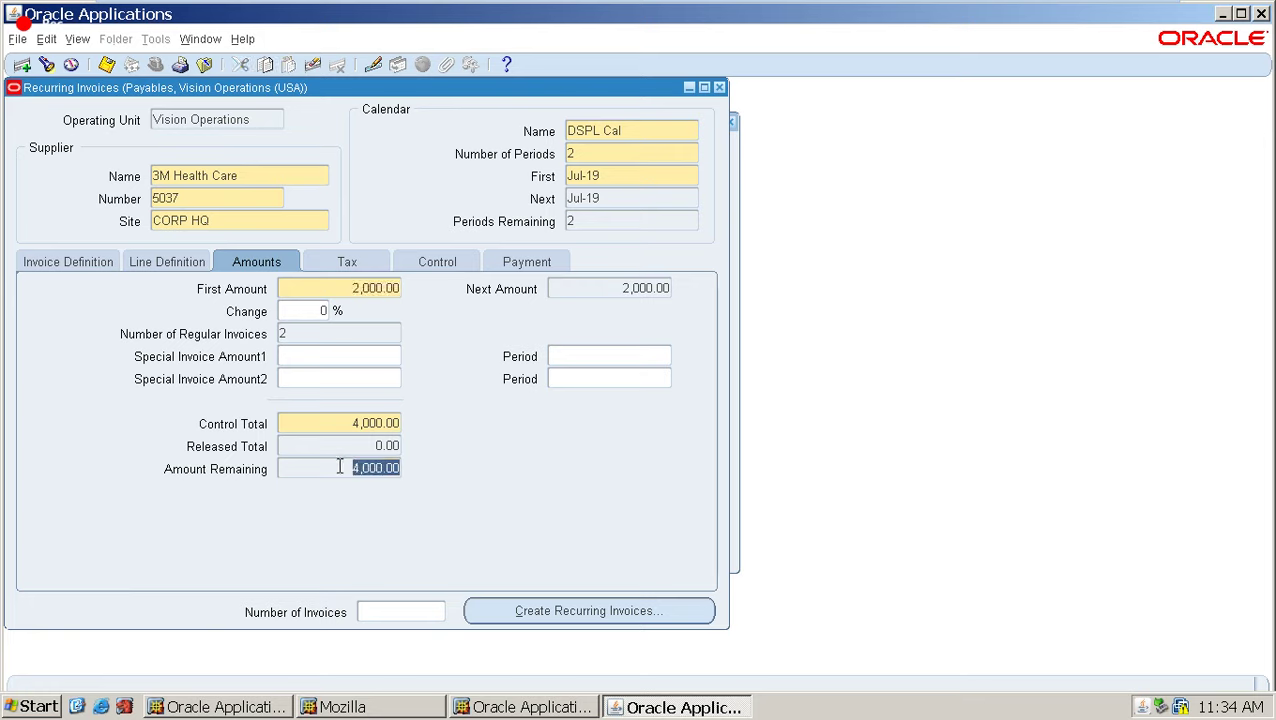
Review the tax, control and payment sections, then save the recurring invoice.
click(358, 270)
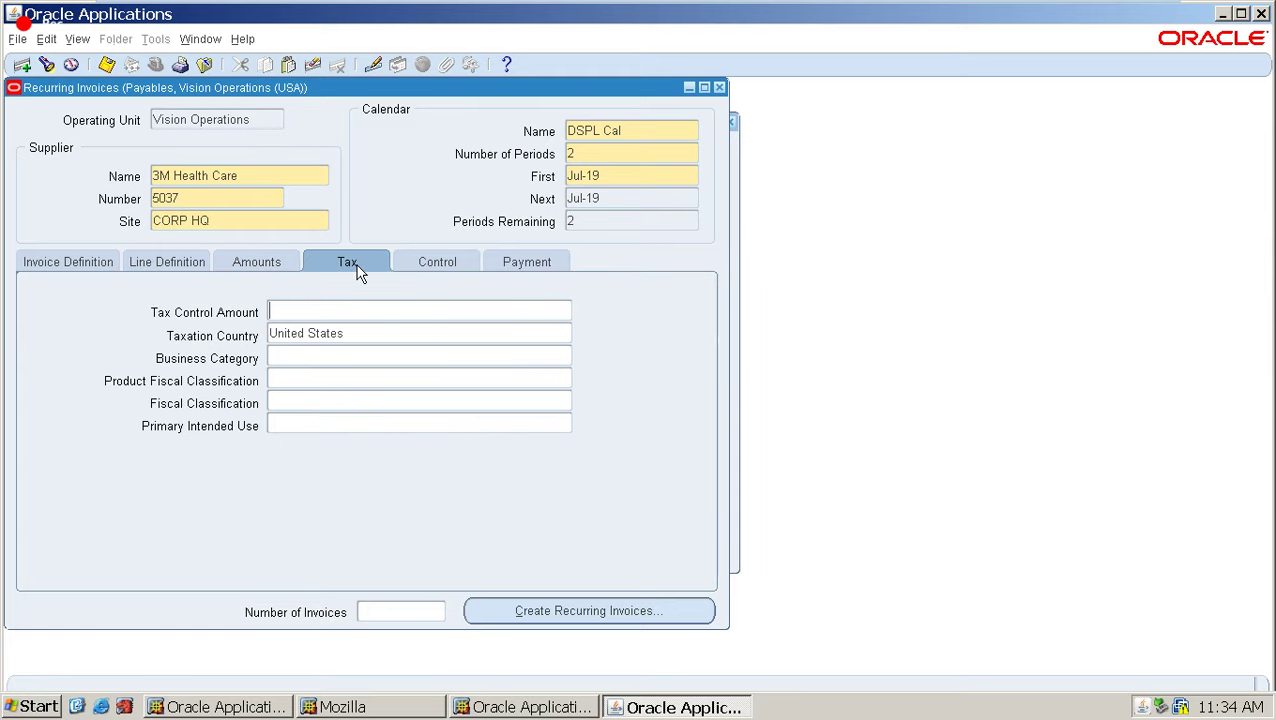
click(436, 270)
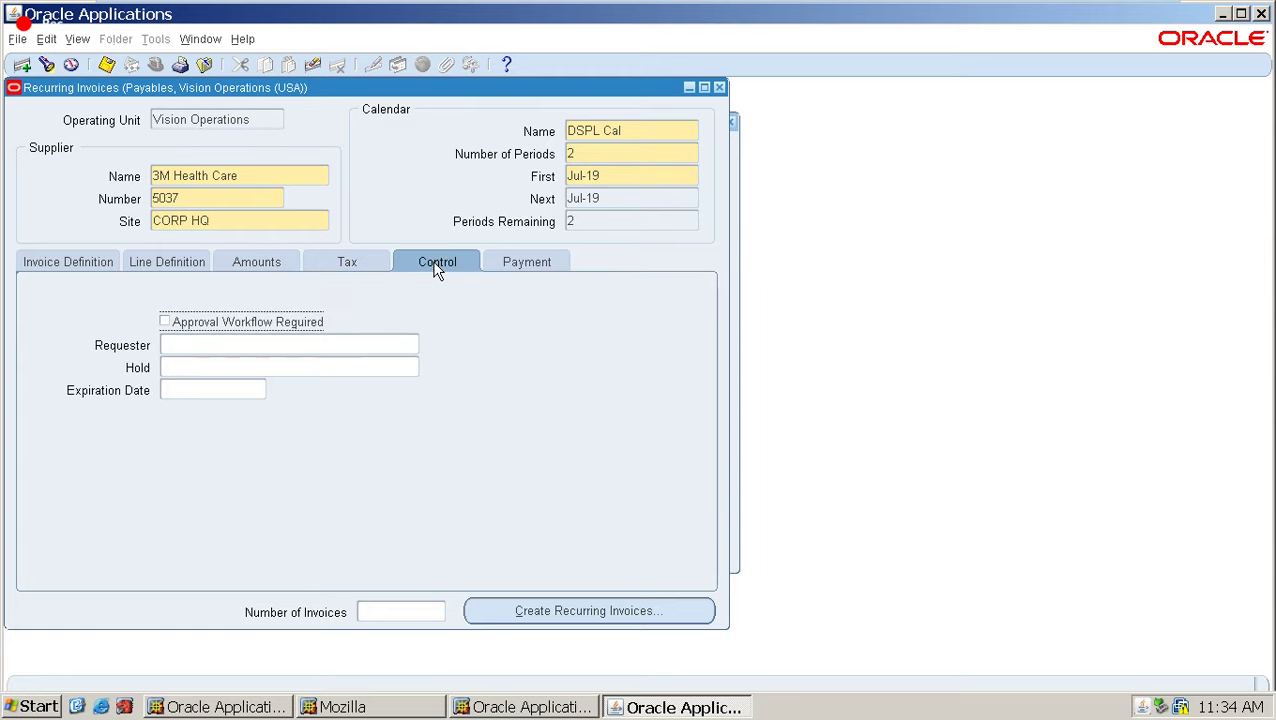
click(535, 263)
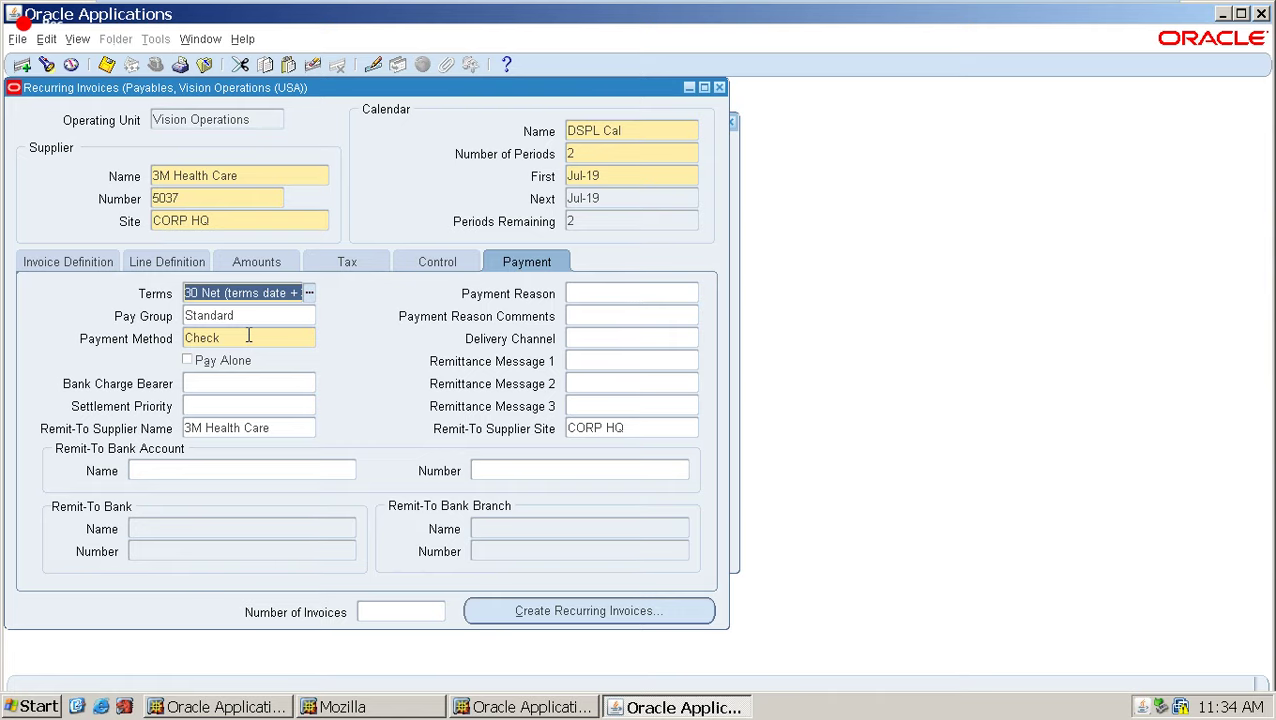
click(70, 261)
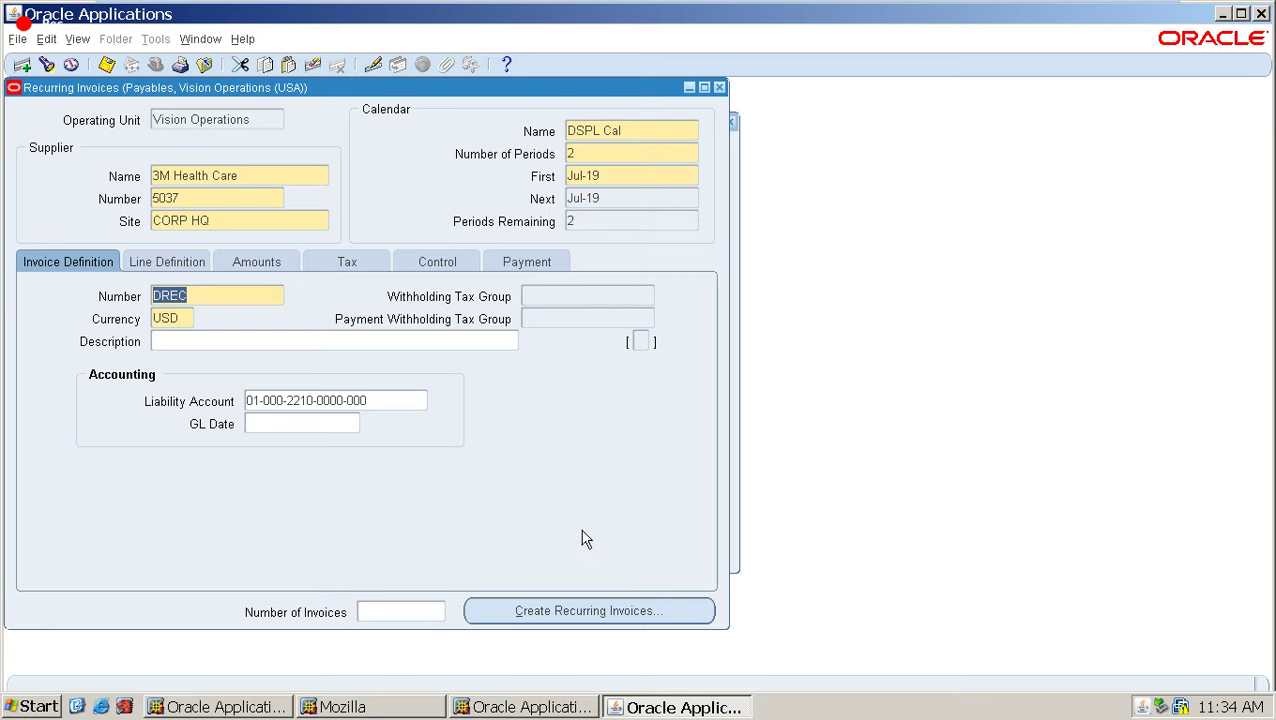
key(ctrl+s)
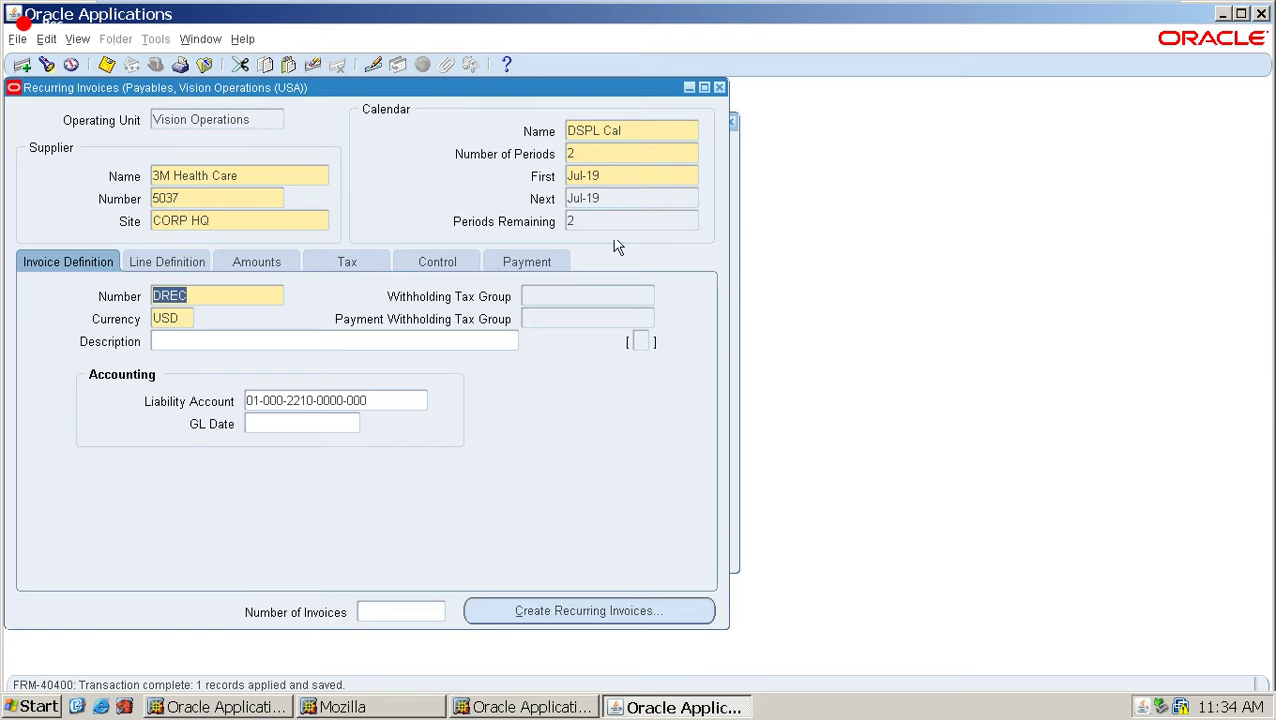
Create the recurring invoice for the first period in a batch named DBATCH.
click(672, 611)
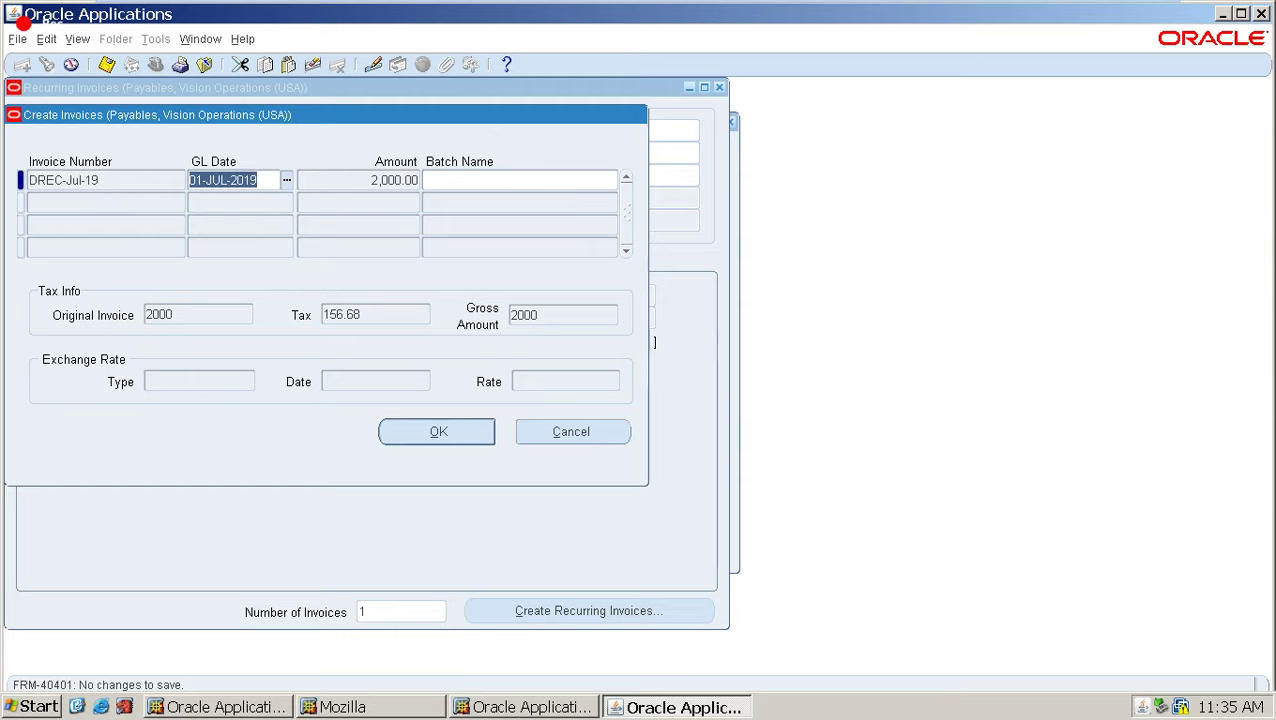
click(480, 185)
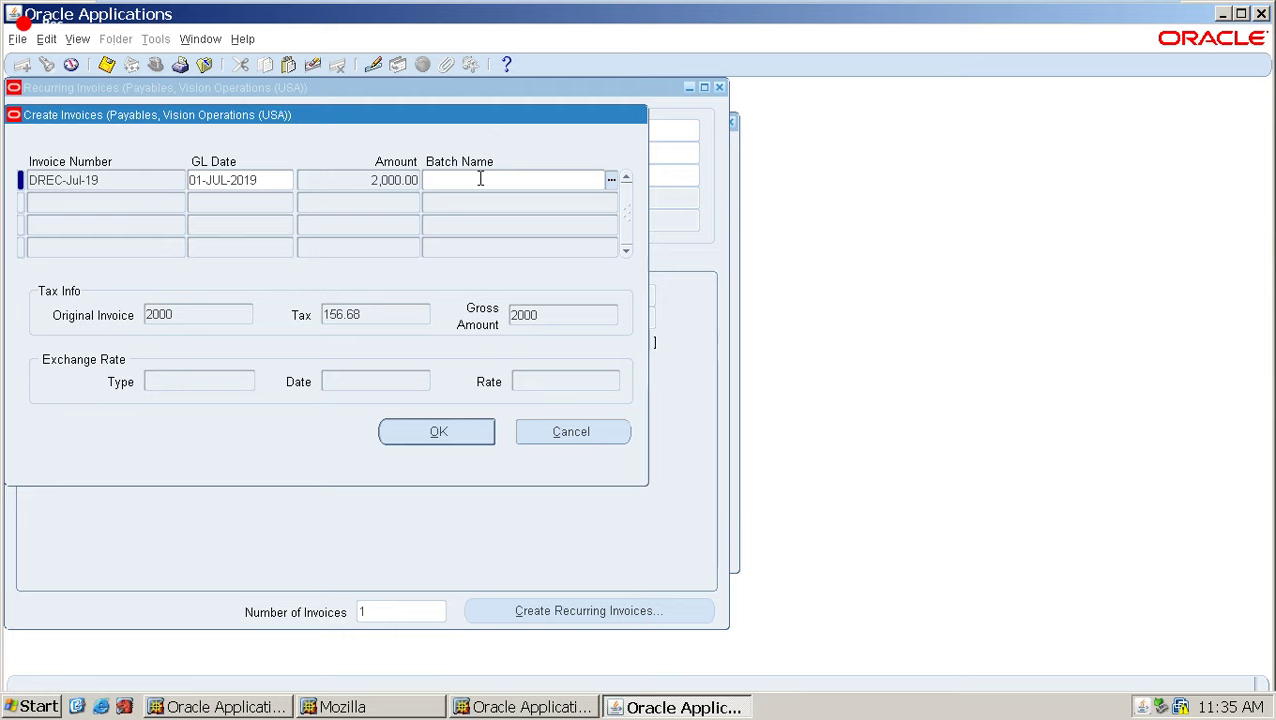
text(DBATCH)
click(447, 434)
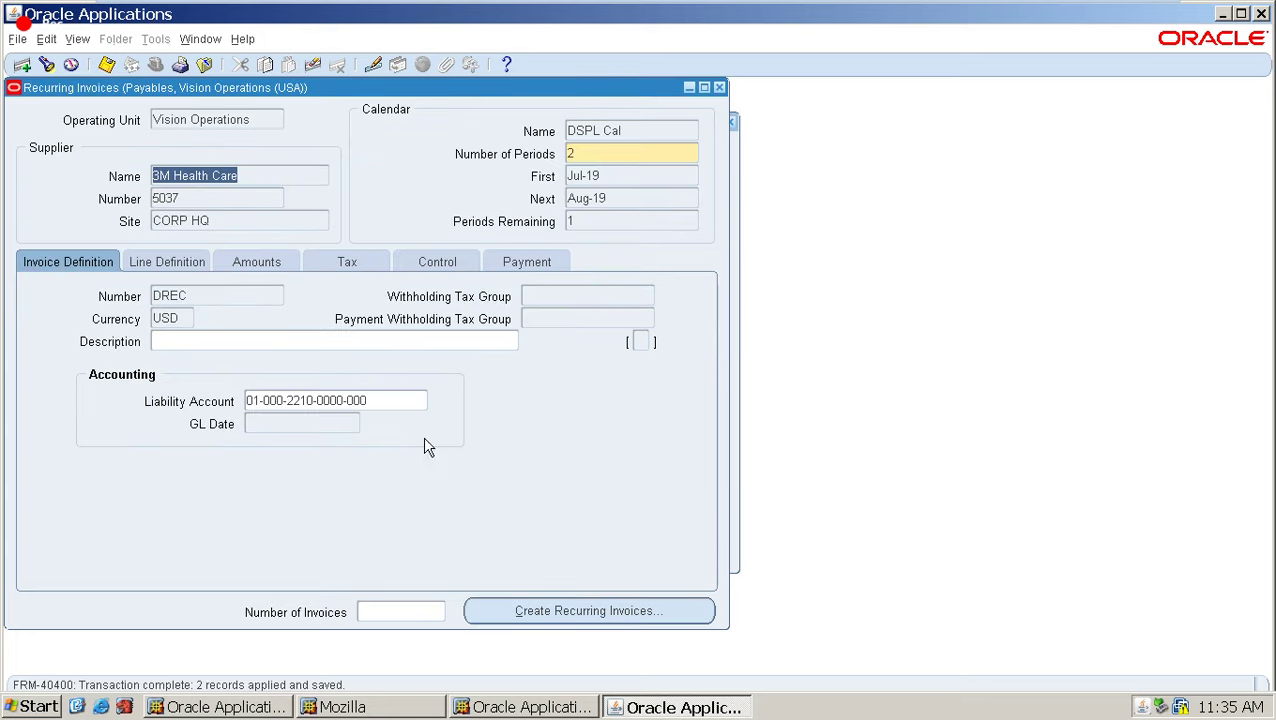
Review the calendar periods, payment terms and amount totals of the recurring invoice.
click(612, 224)
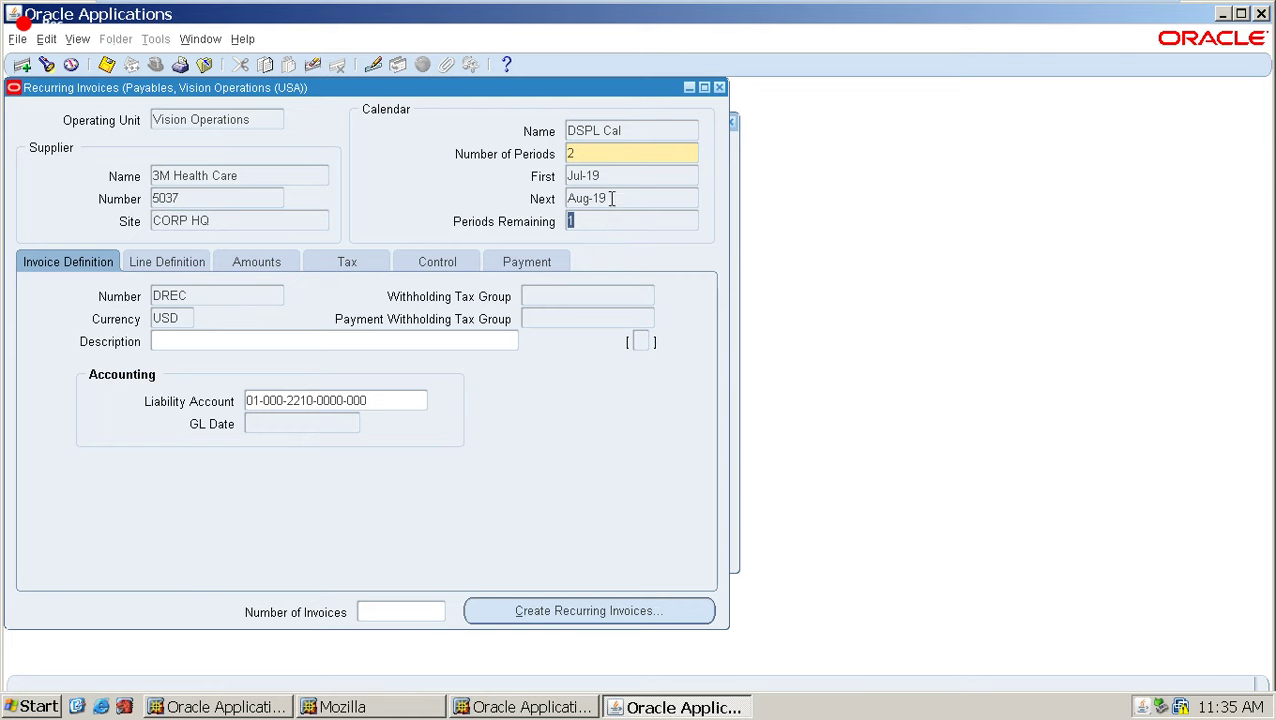
click(612, 198)
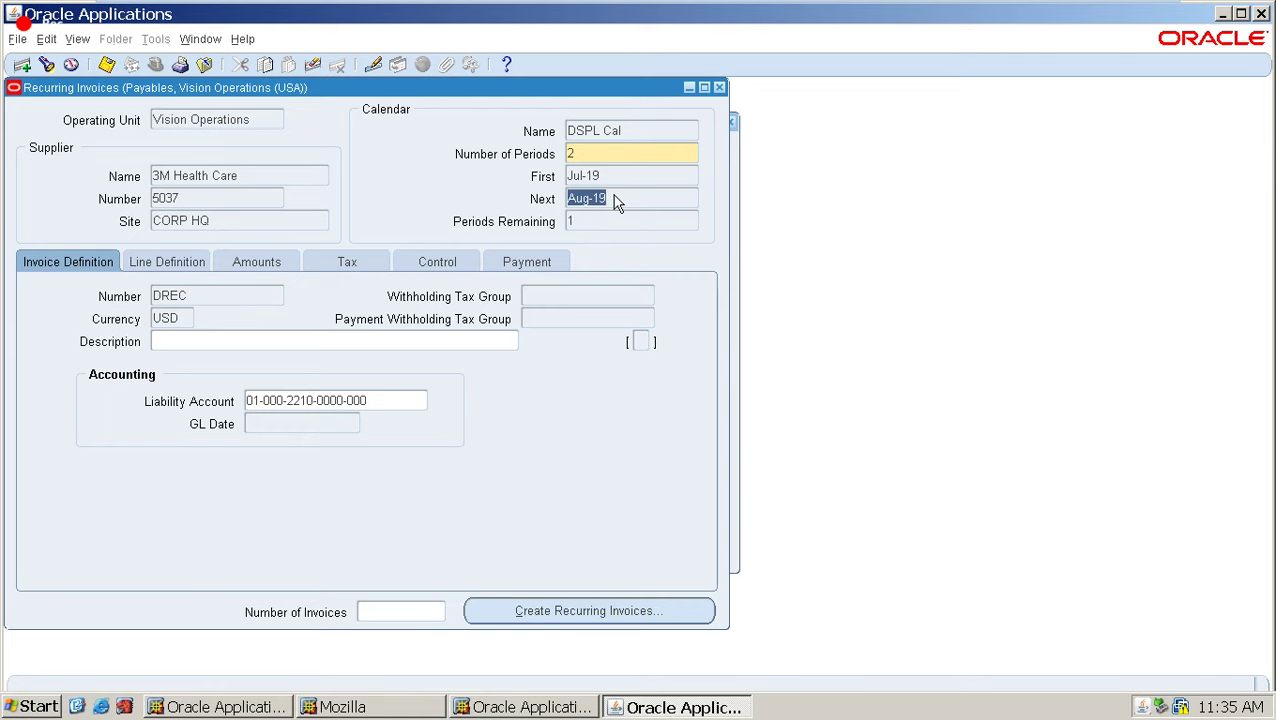
click(496, 270)
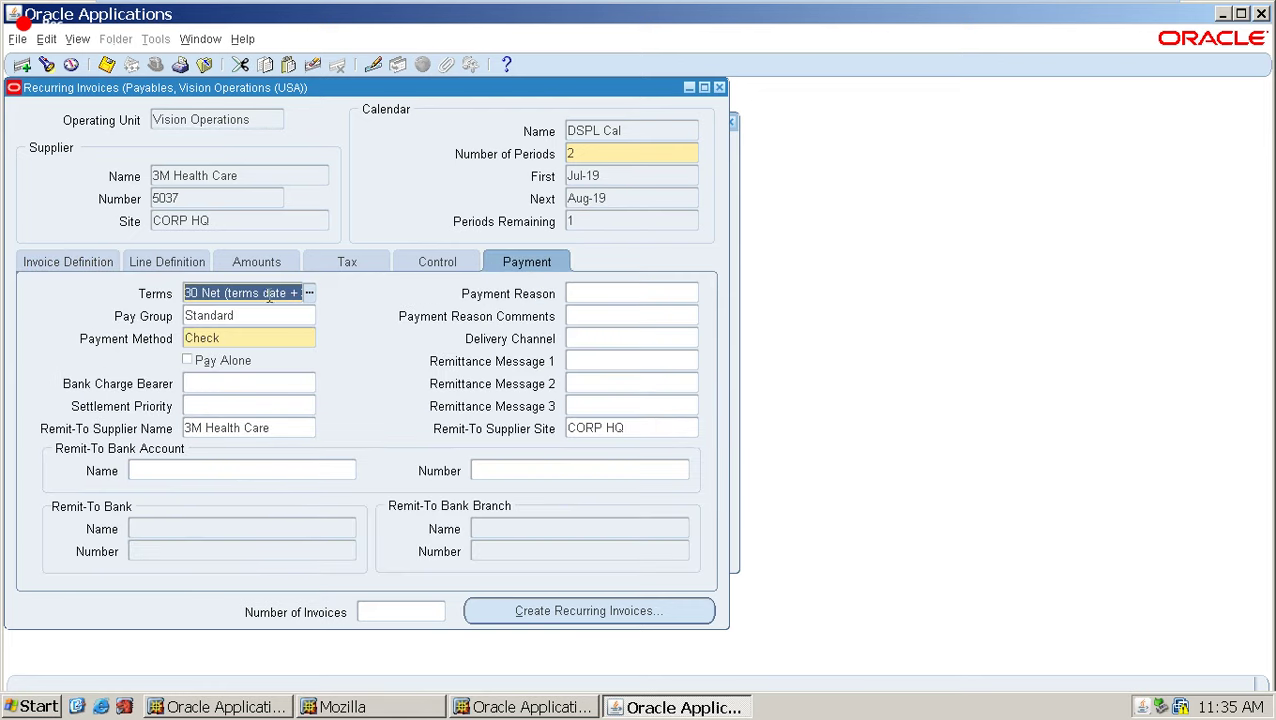
click(245, 263)
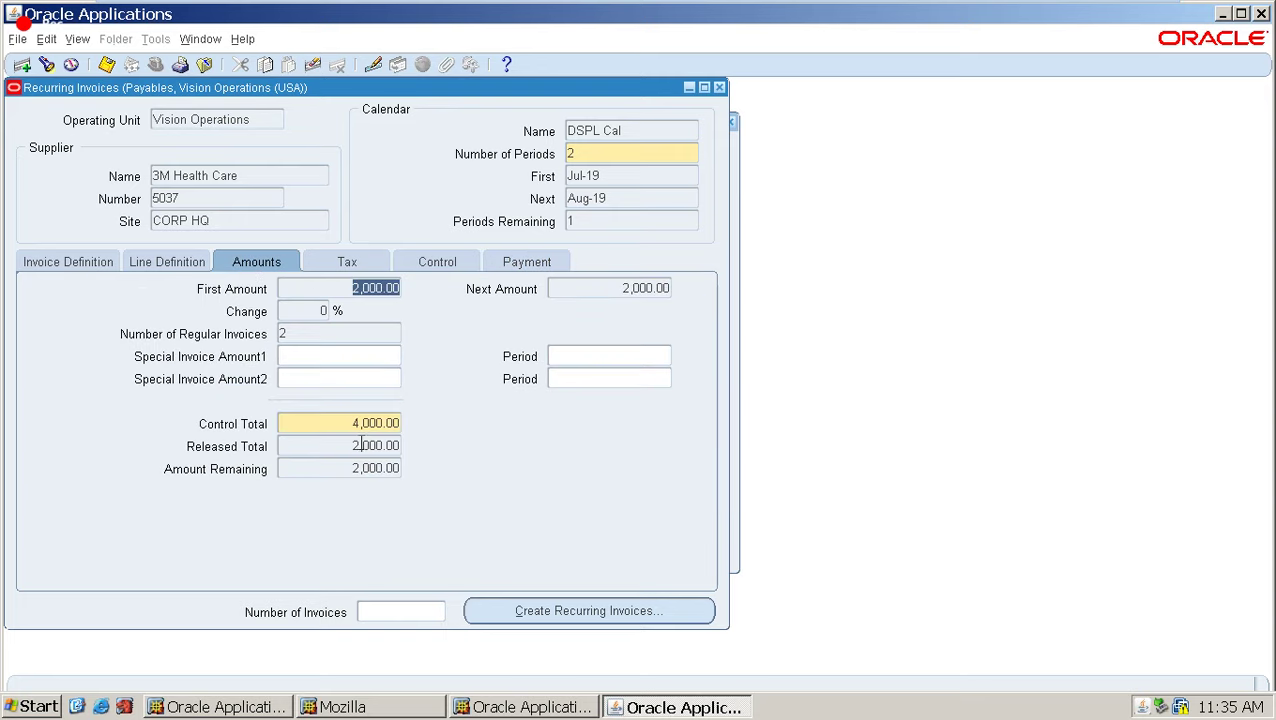
click(344, 470)
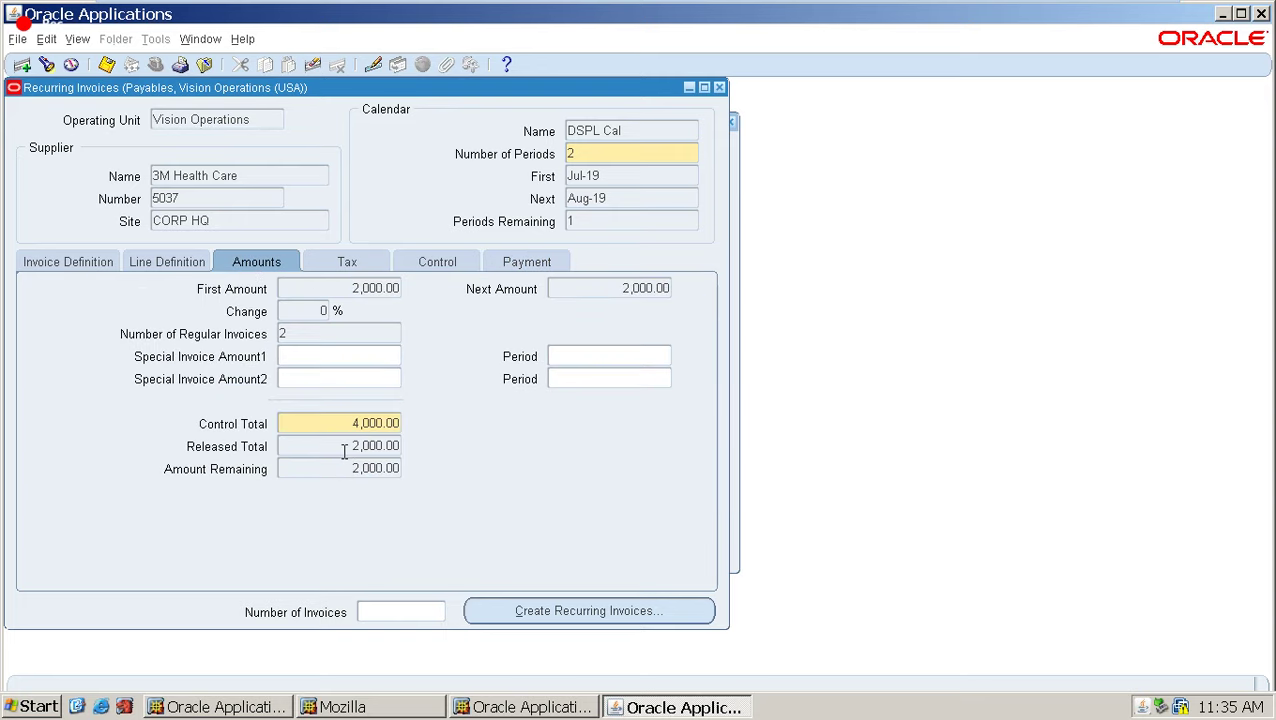
click(362, 445)
click(95, 262)
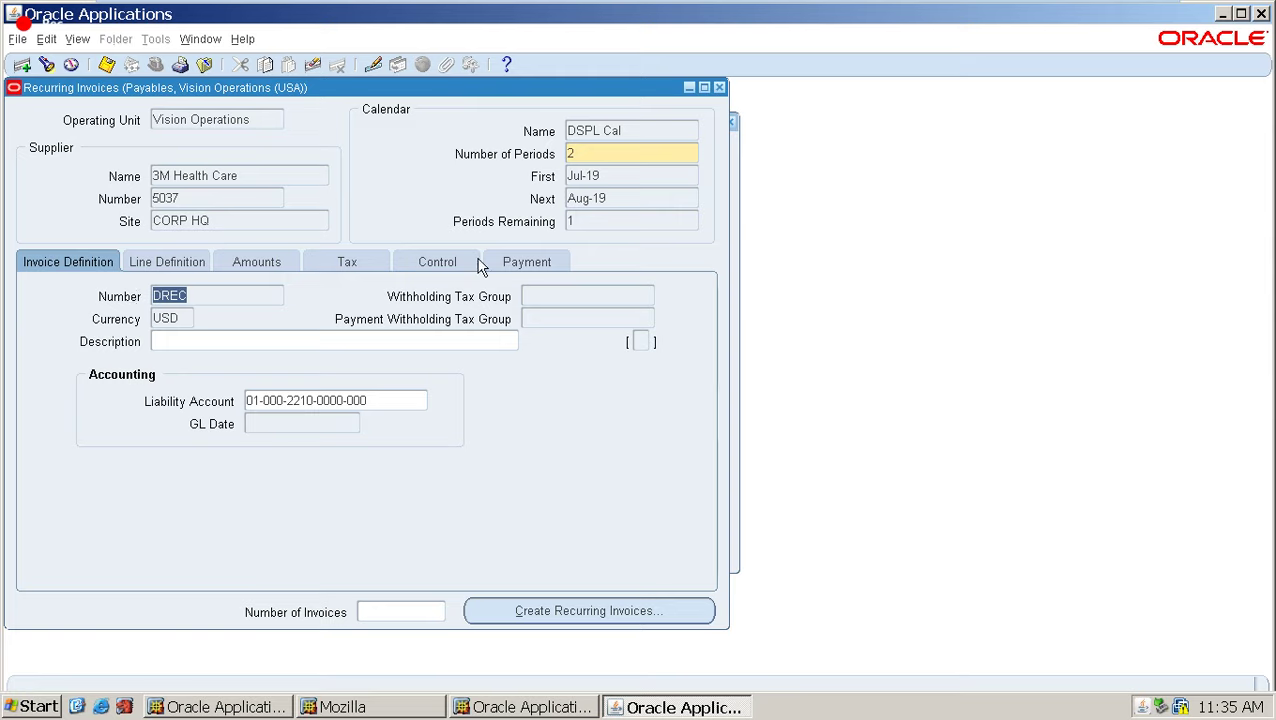
Close the recurring invoice window, open the Invoices workbench and set the search date range to 14-JUL-2019.
click(720, 88)
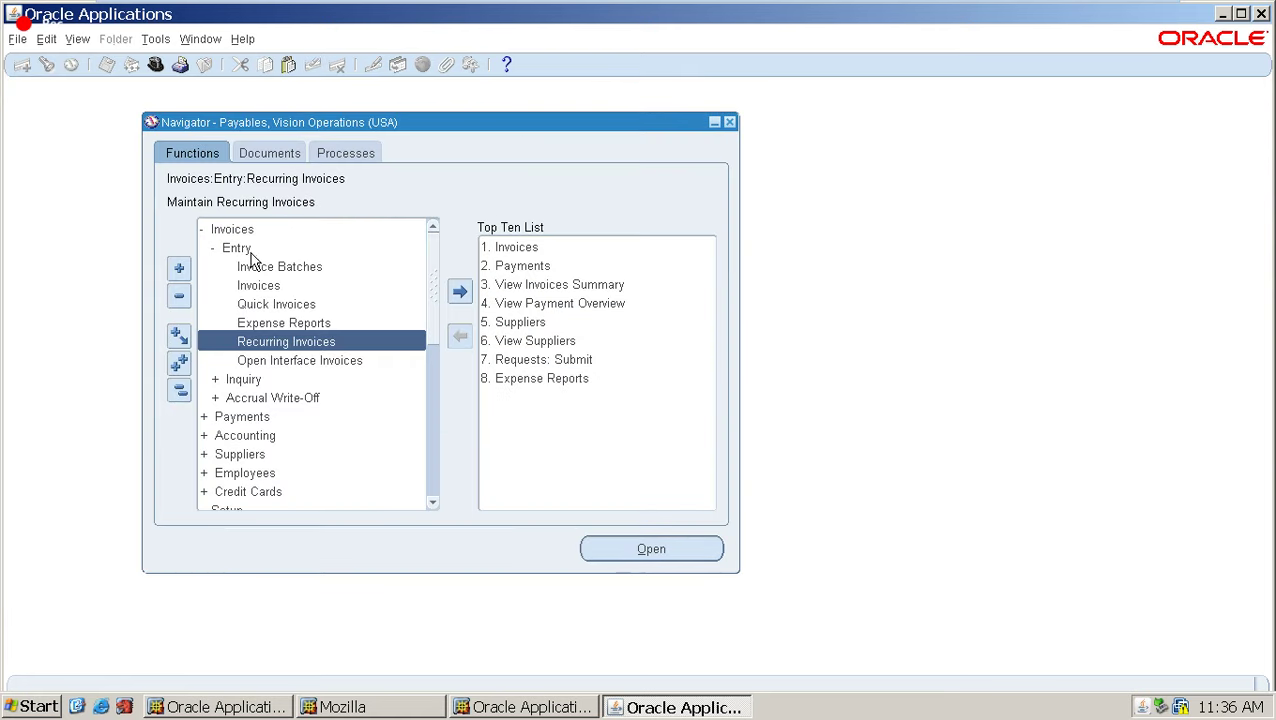
click(262, 287)
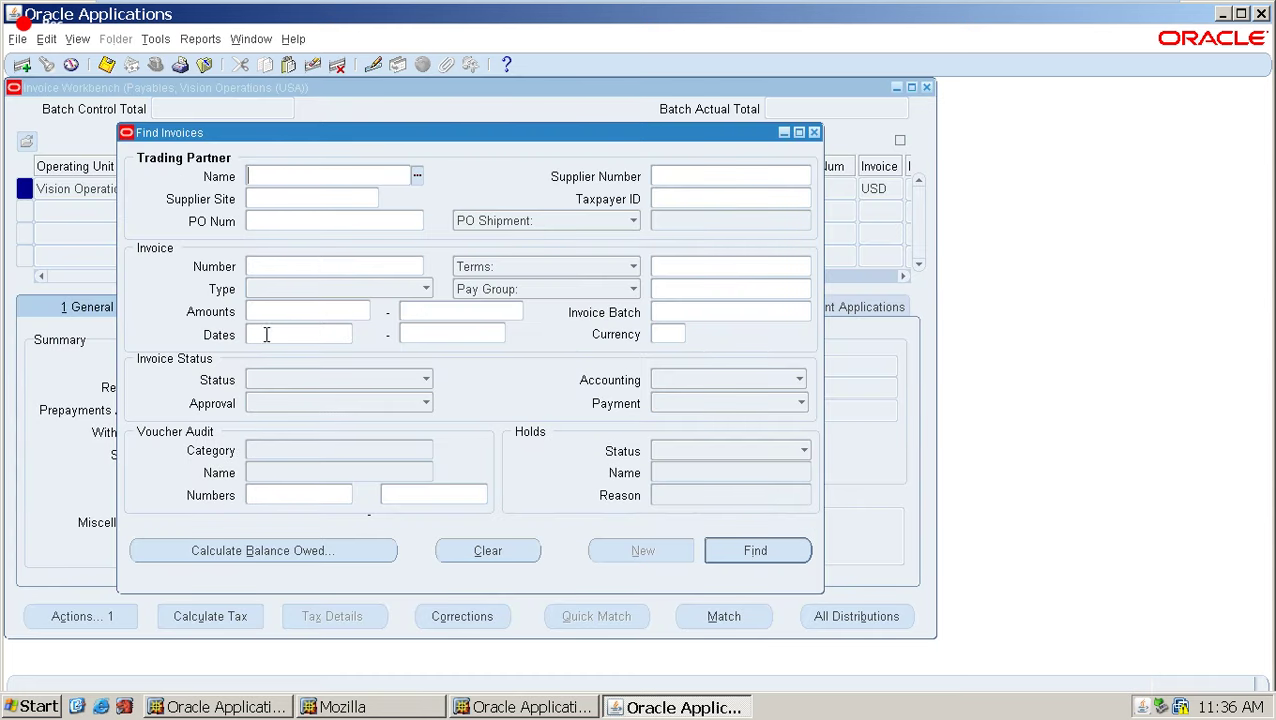
click(266, 339)
text(14-JUL)
key(Tab)
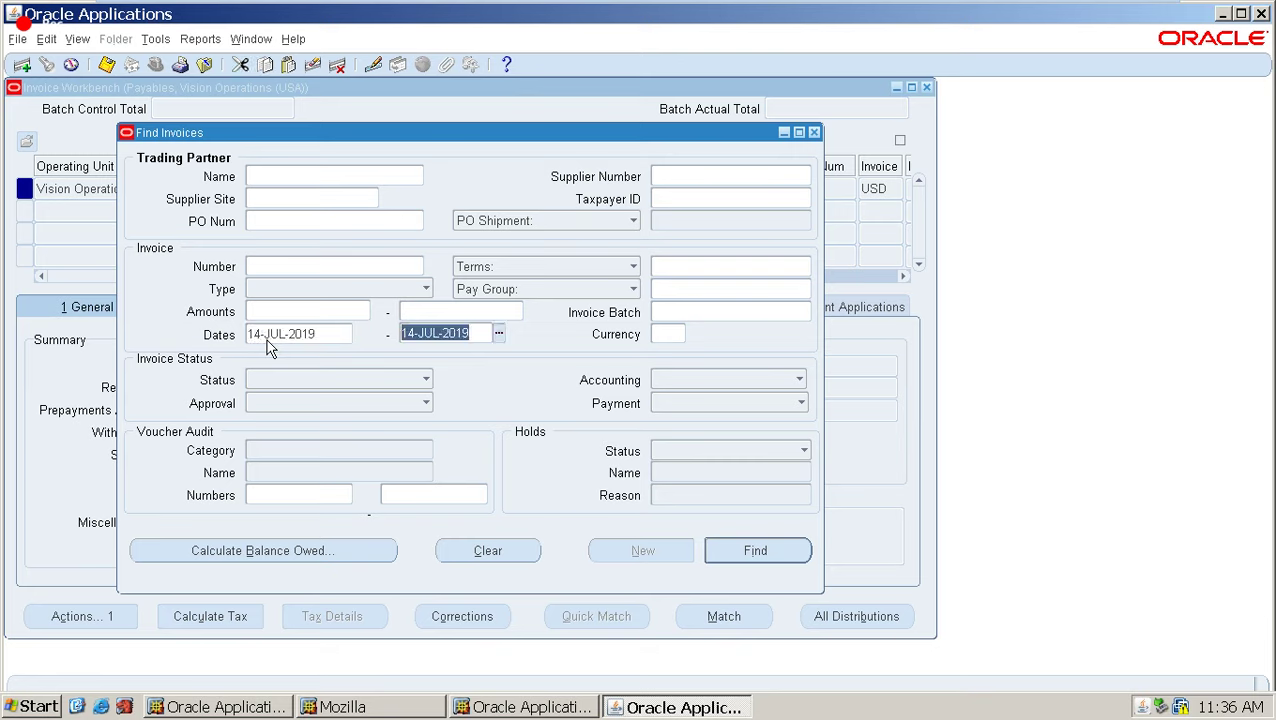
Search for invoices whose number matches DREC%.
click(290, 268)
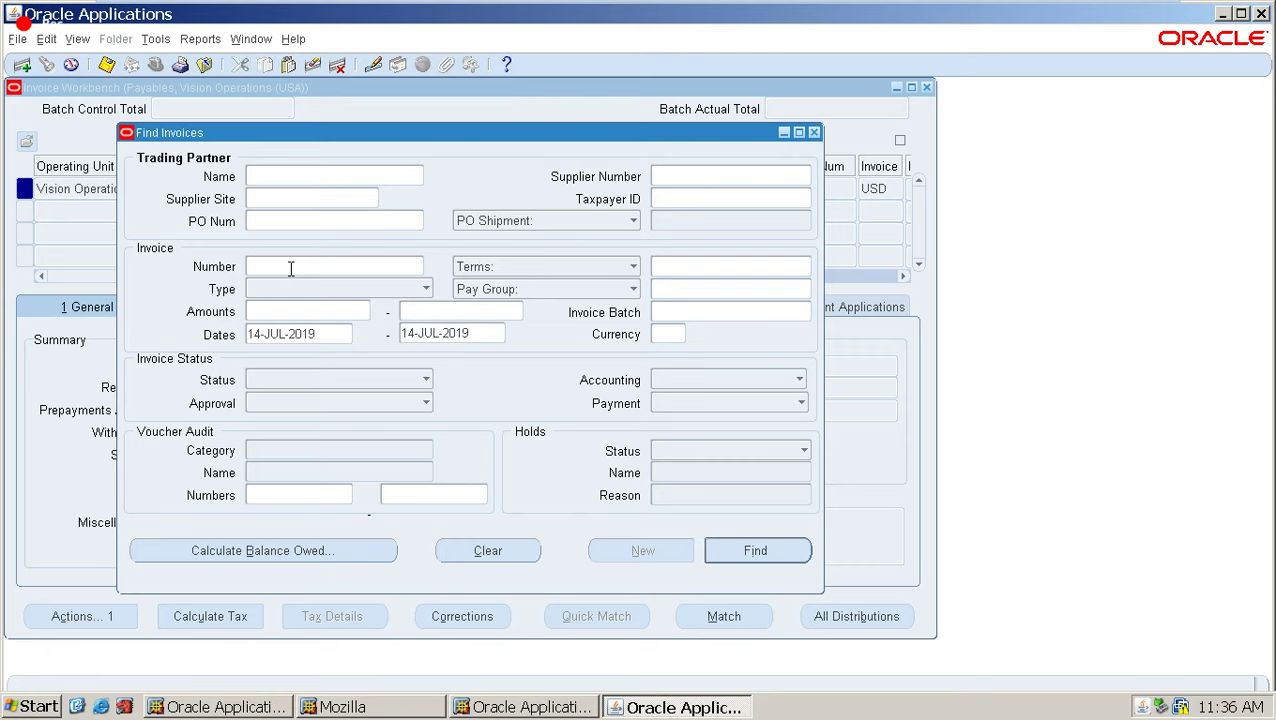
text(REC)
key(Home)
text(D)
key(End)
text(%)
click(771, 552)
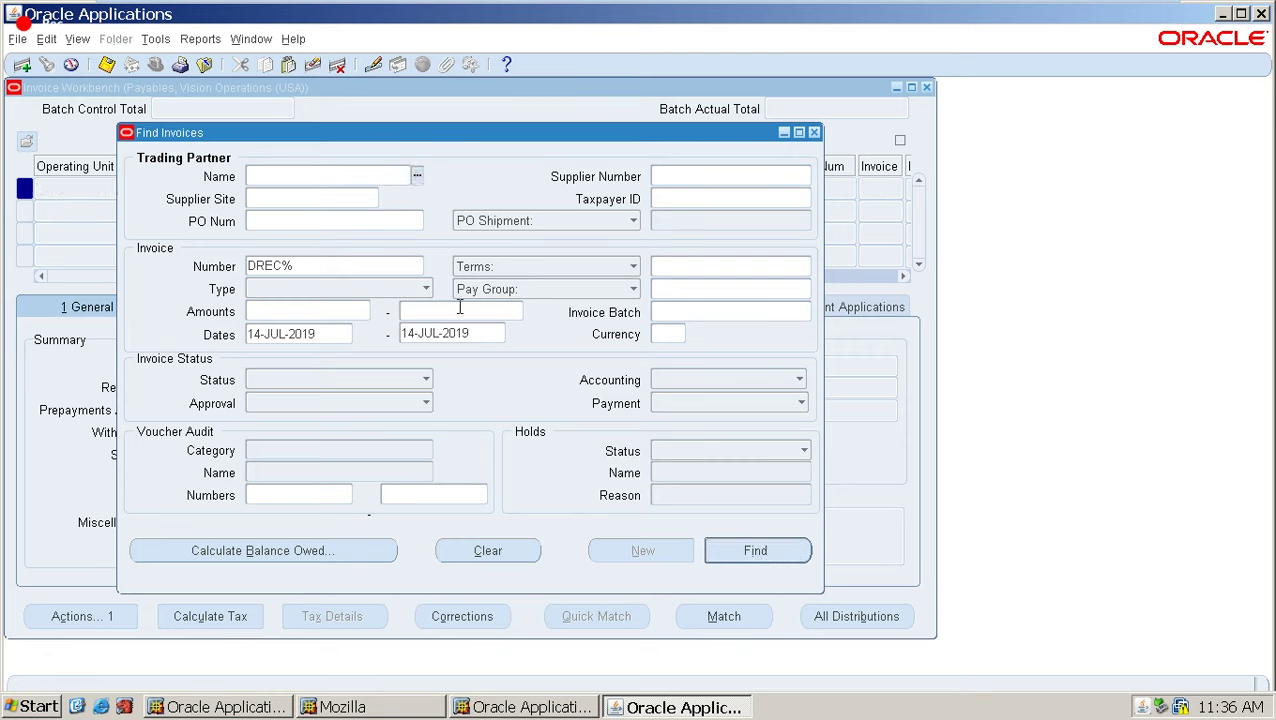
Clear both search dates and search again for invoices numbered DREC%.
double_click(480, 333)
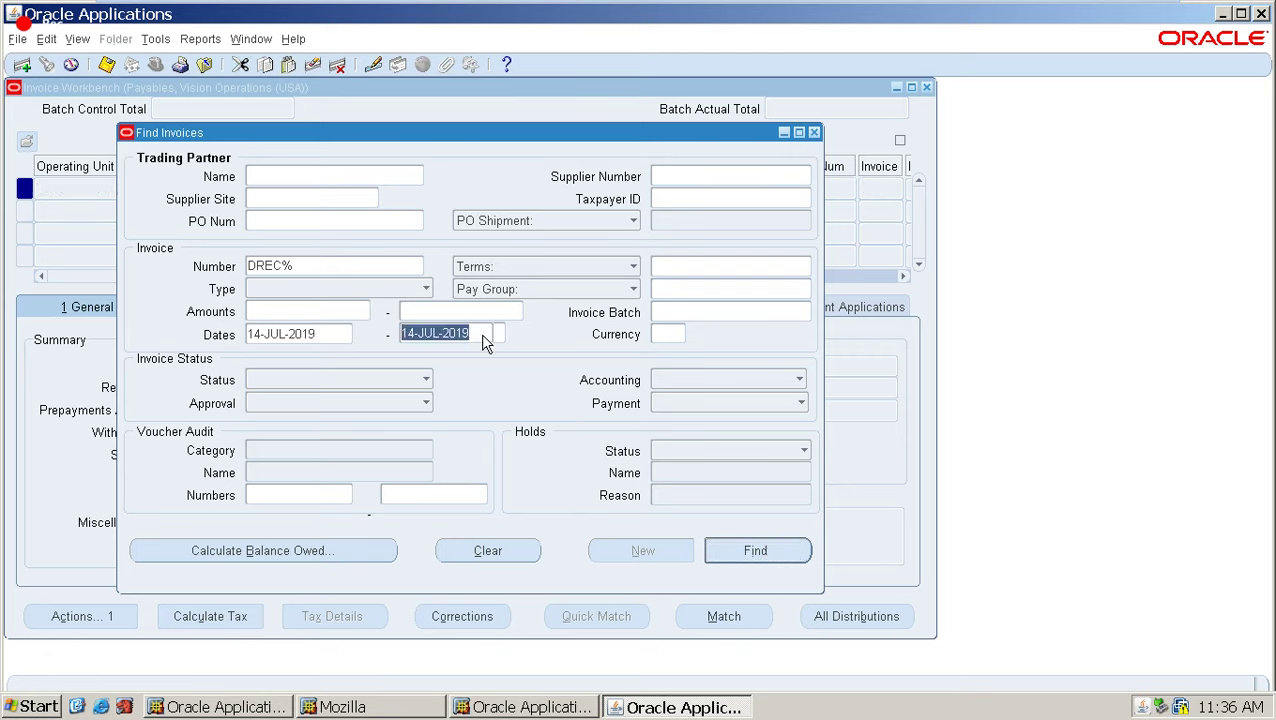
key(BackSpace)
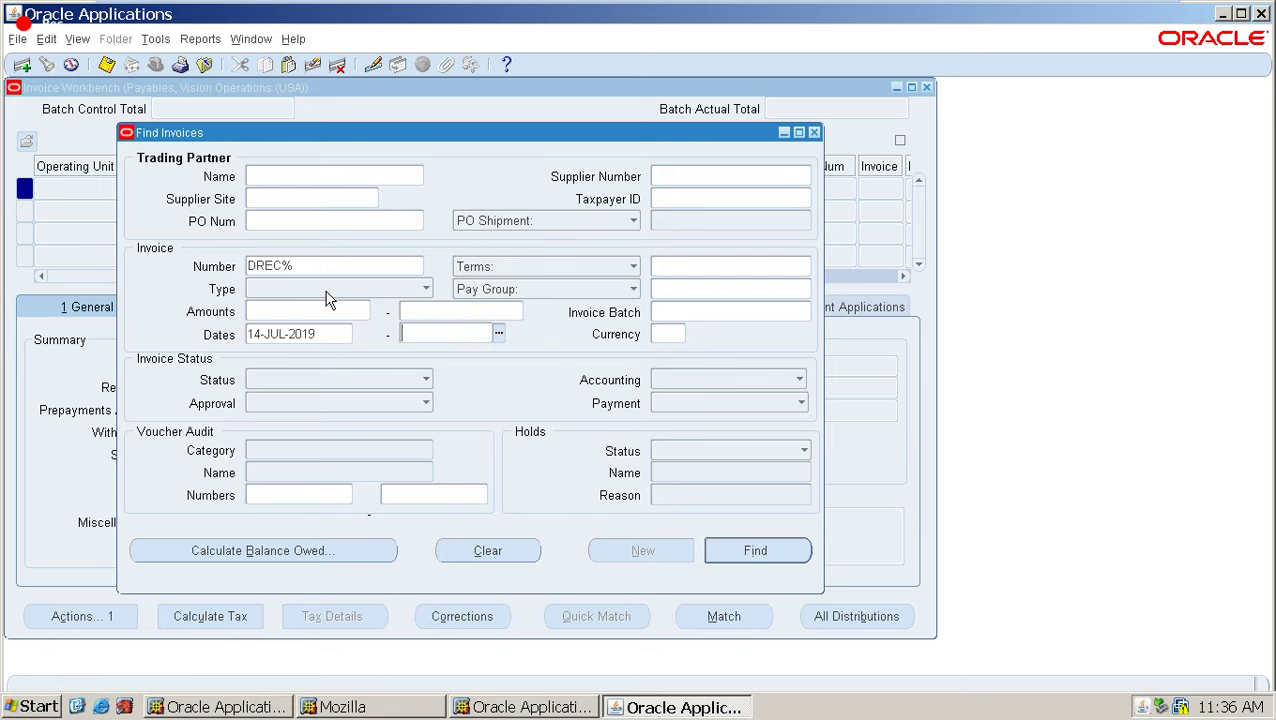
double_click(329, 336)
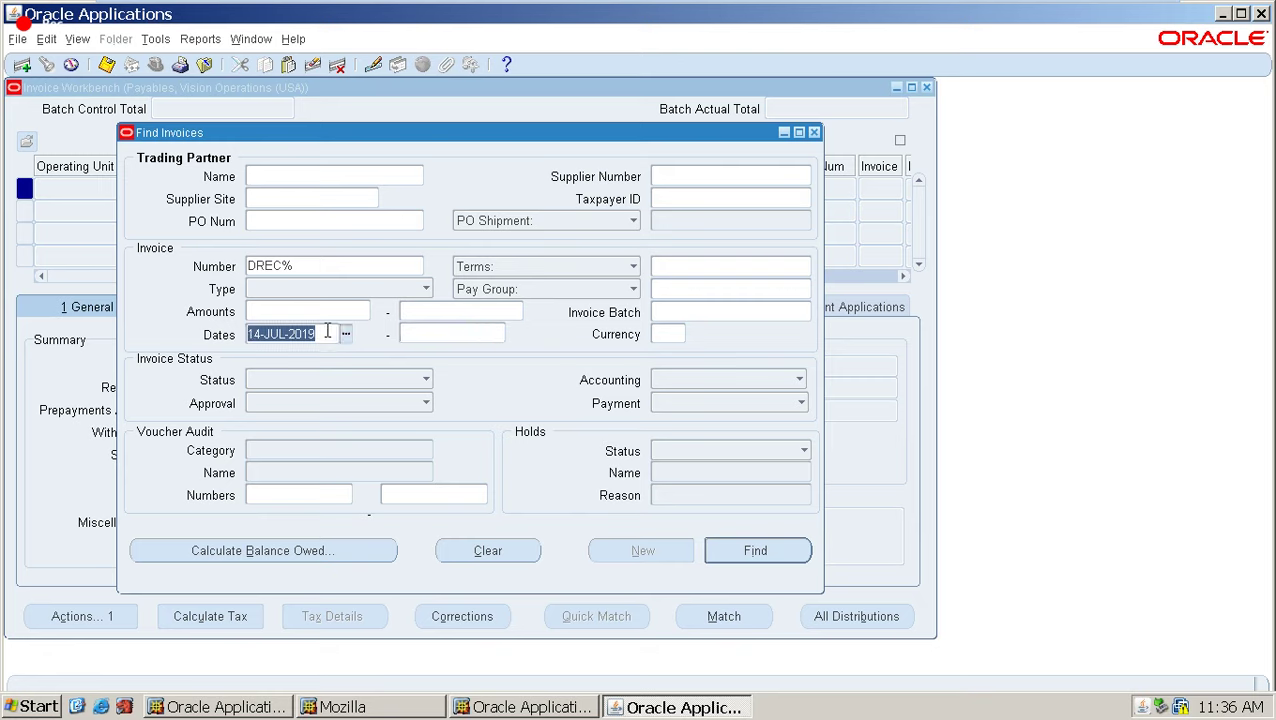
key(BackSpace)
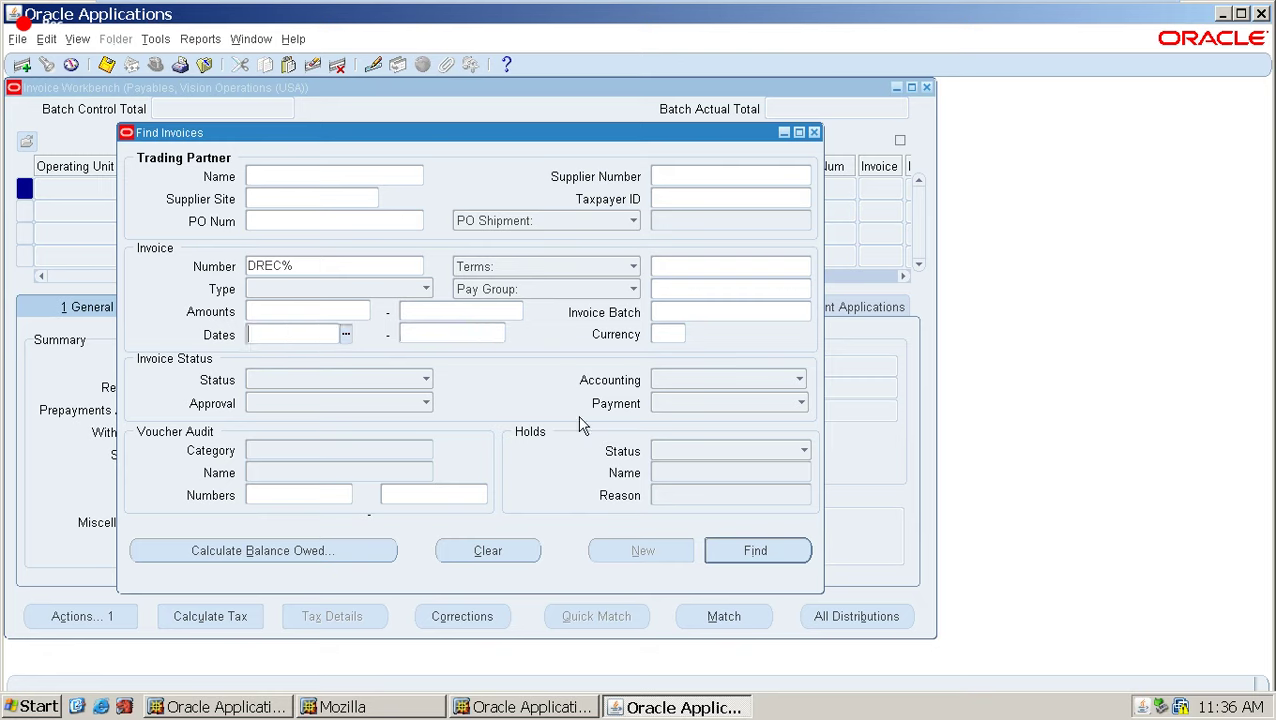
click(783, 553)
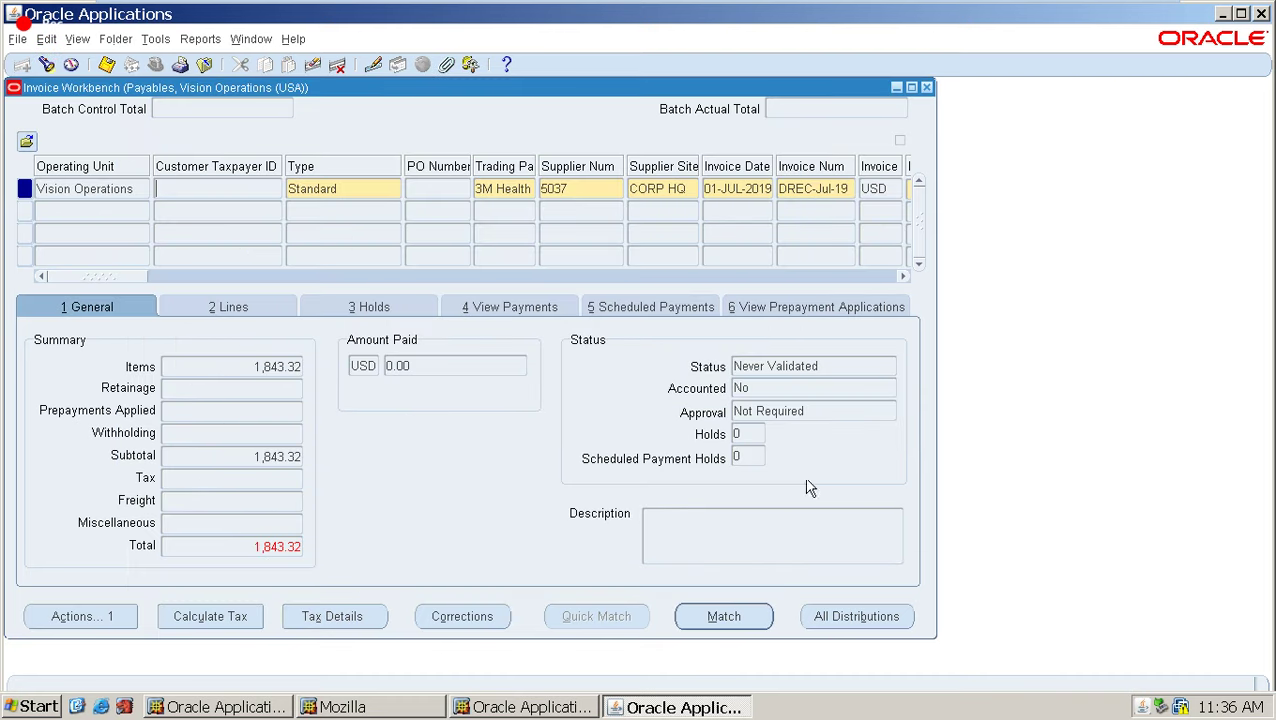
Maximize the invoice workbench and review the generated invoice's summary totals and lines.
click(911, 87)
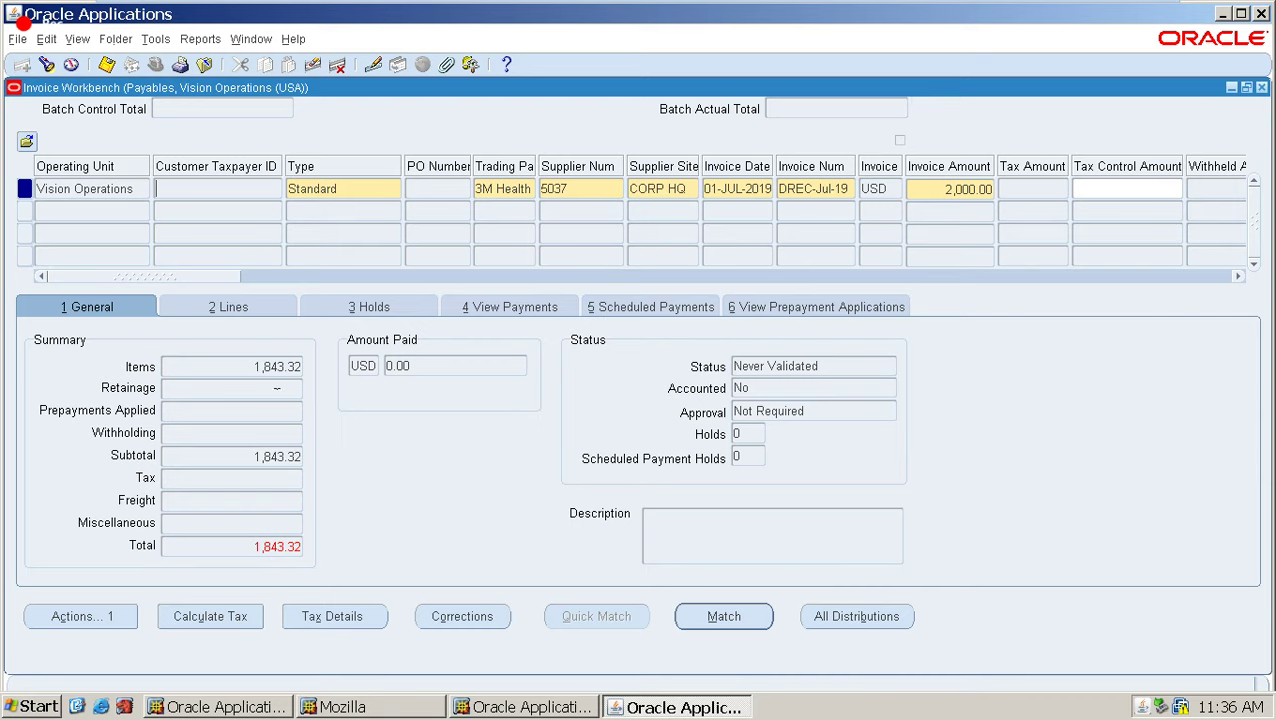
click(277, 542)
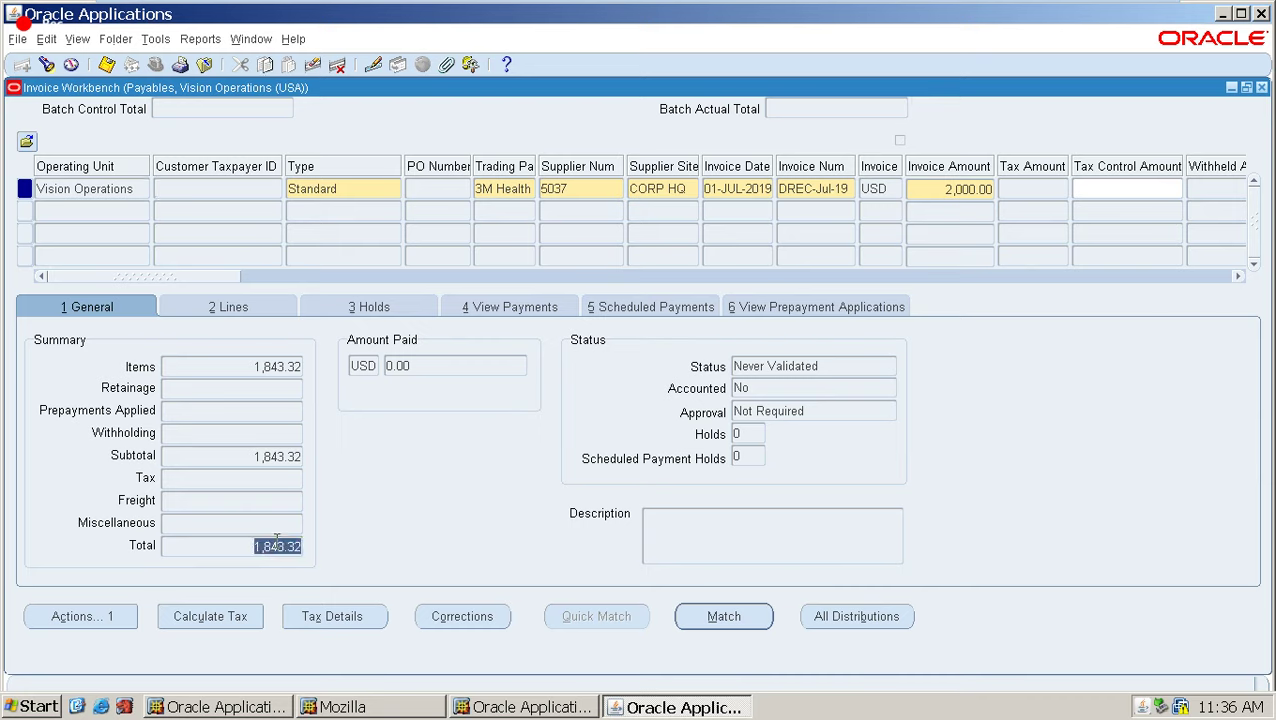
click(228, 308)
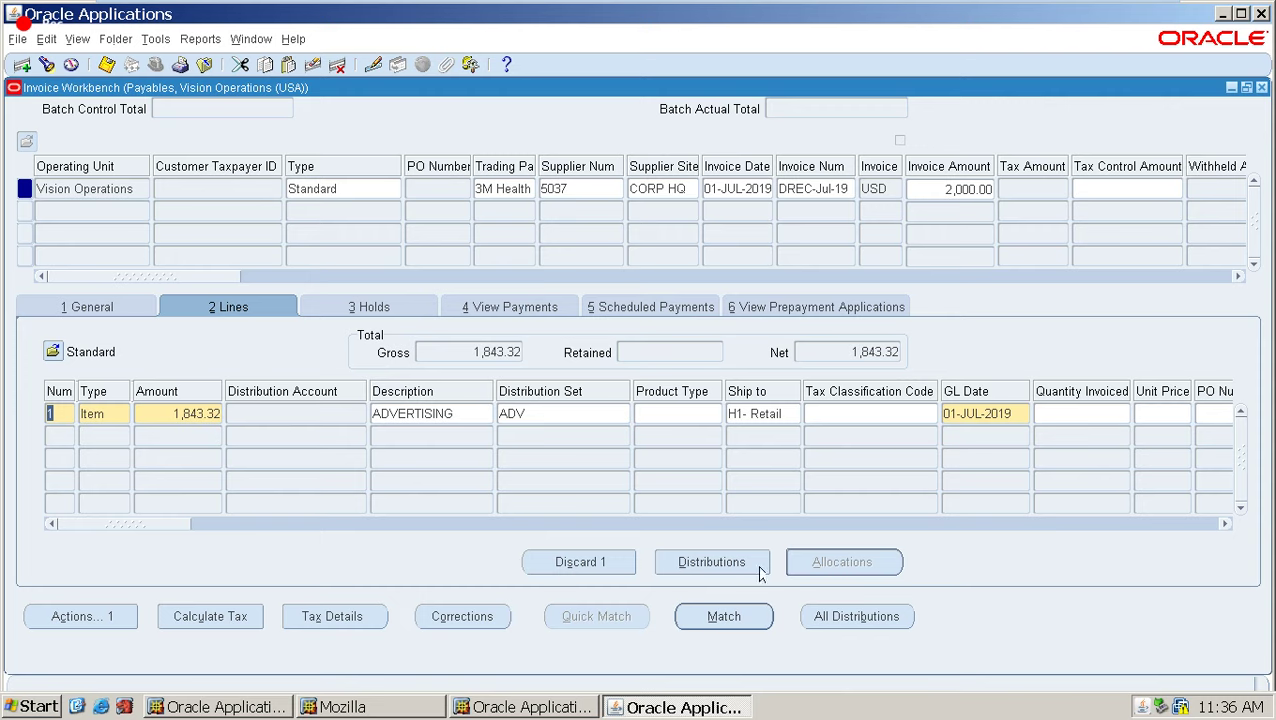
Open the invoice line's distributions to review the item and tax amounts, then close them.
click(835, 617)
click(835, 617)
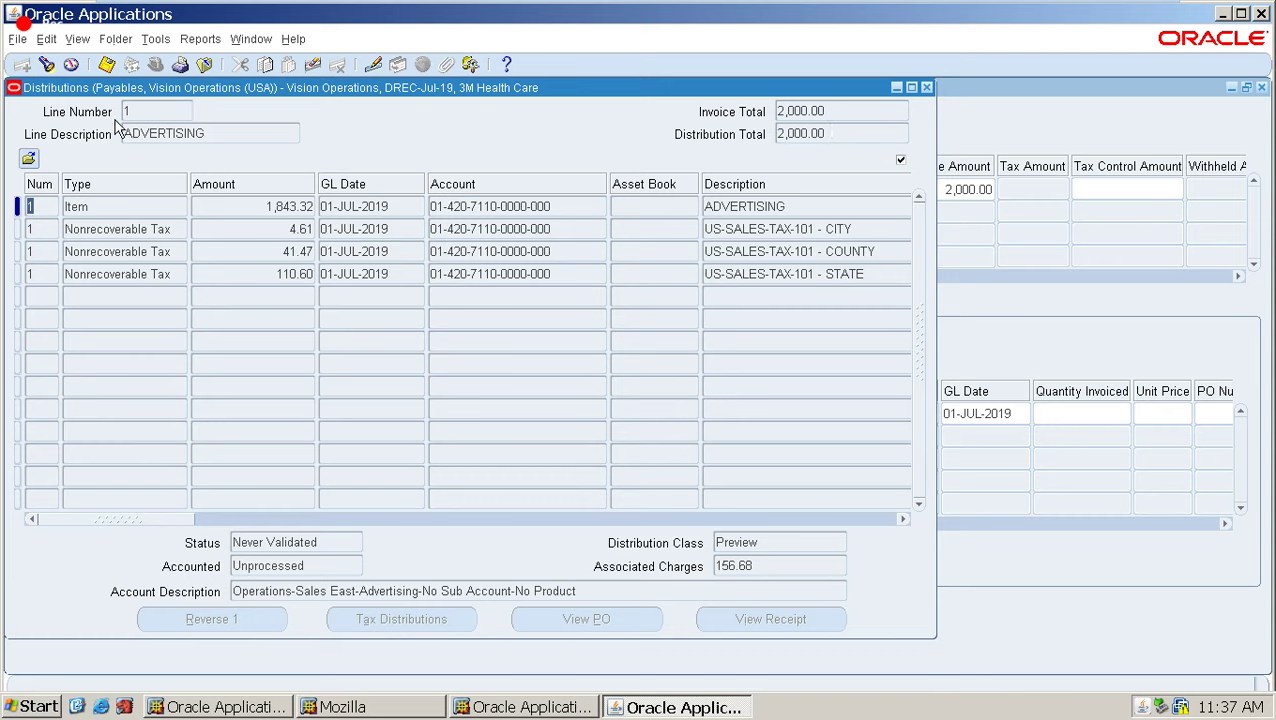
click(112, 70)
click(926, 88)
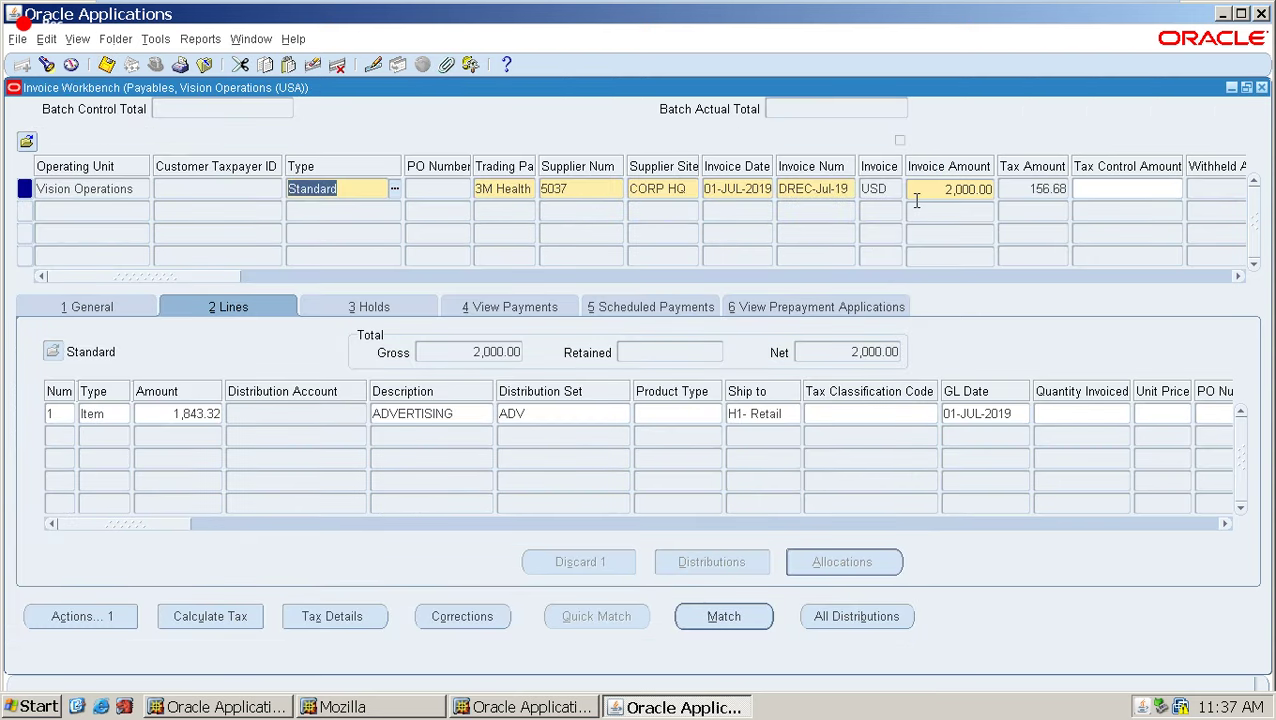